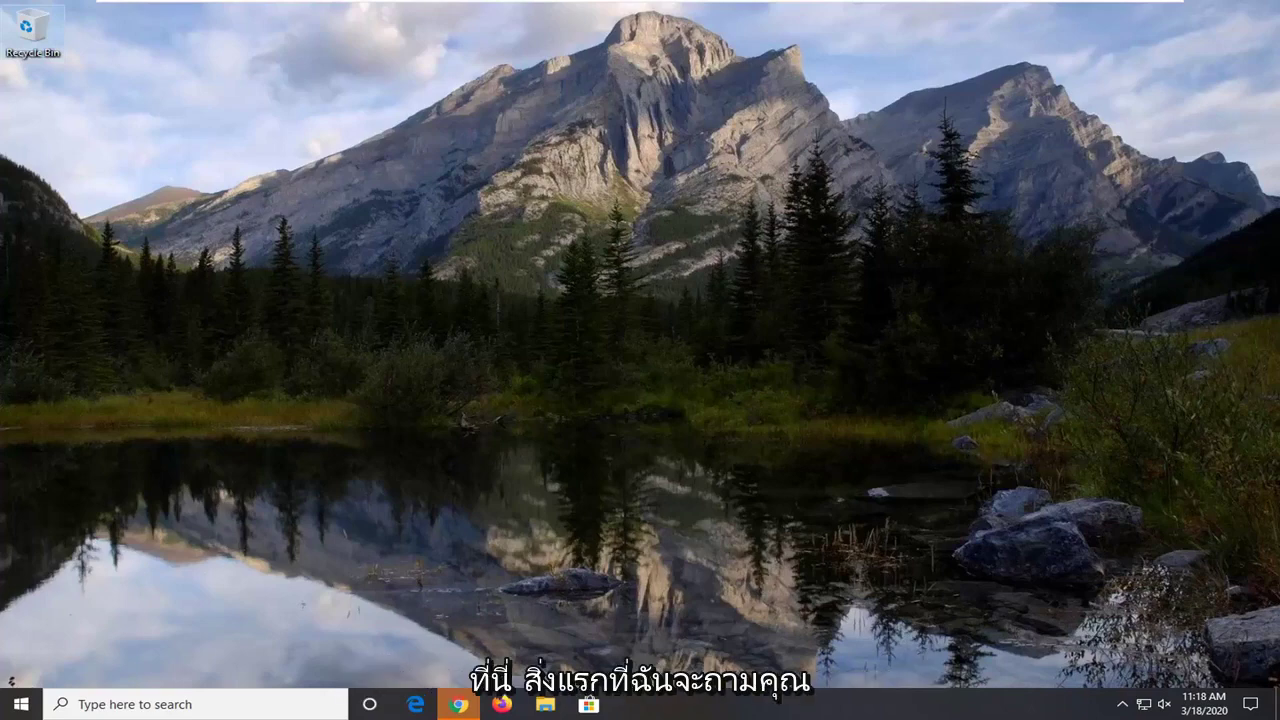
Step: Launch Command Prompt as administrator from a Start menu search for cmd
click(5, 712)
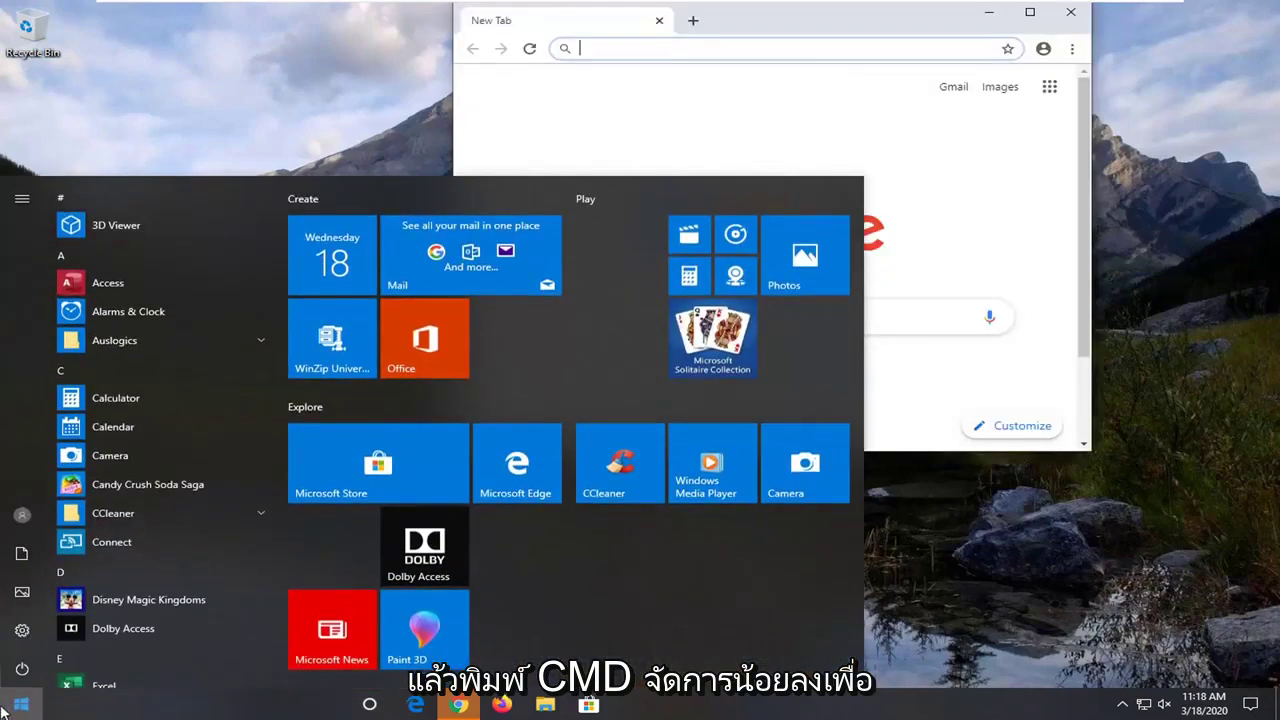
text(cmd)
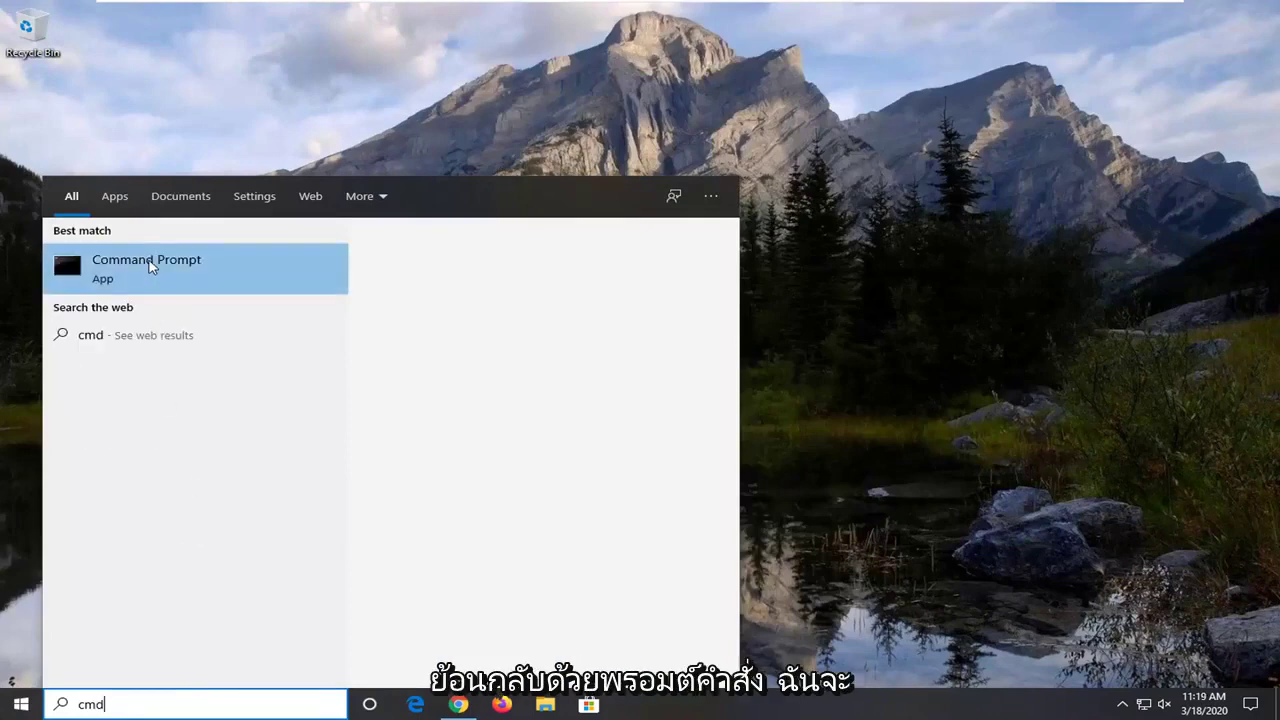
right_click(150, 265)
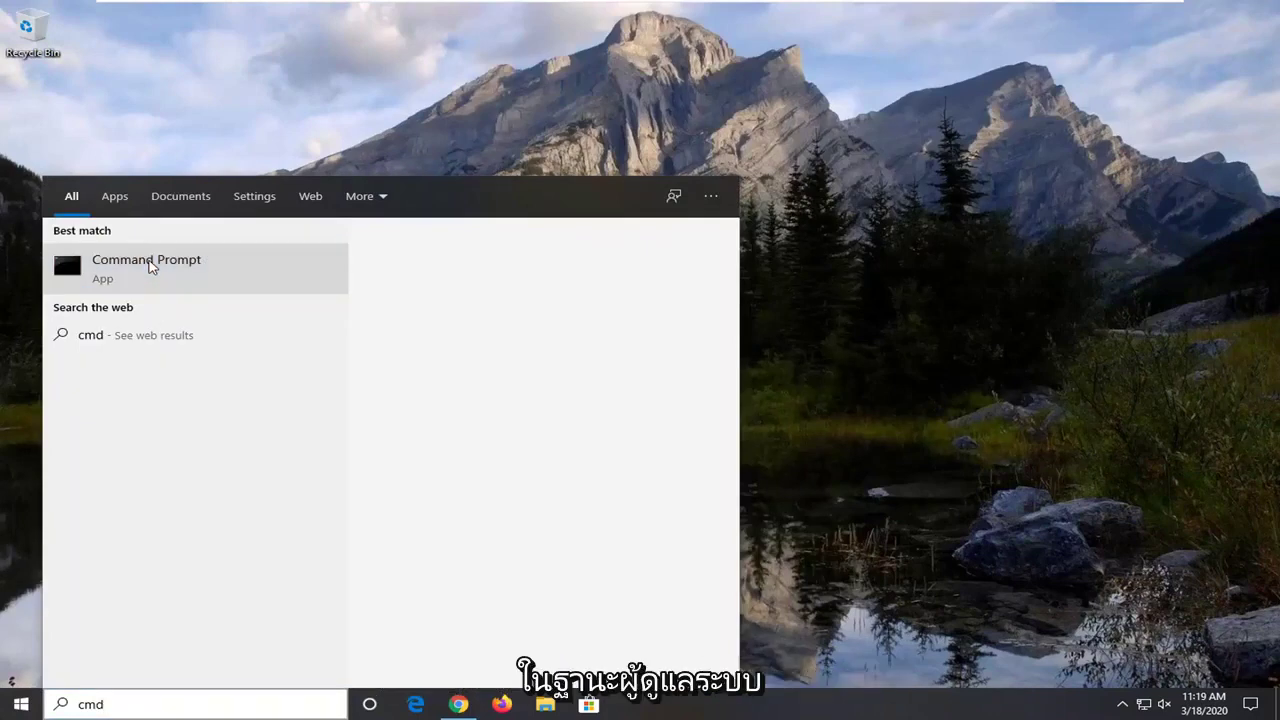
right_click(196, 275)
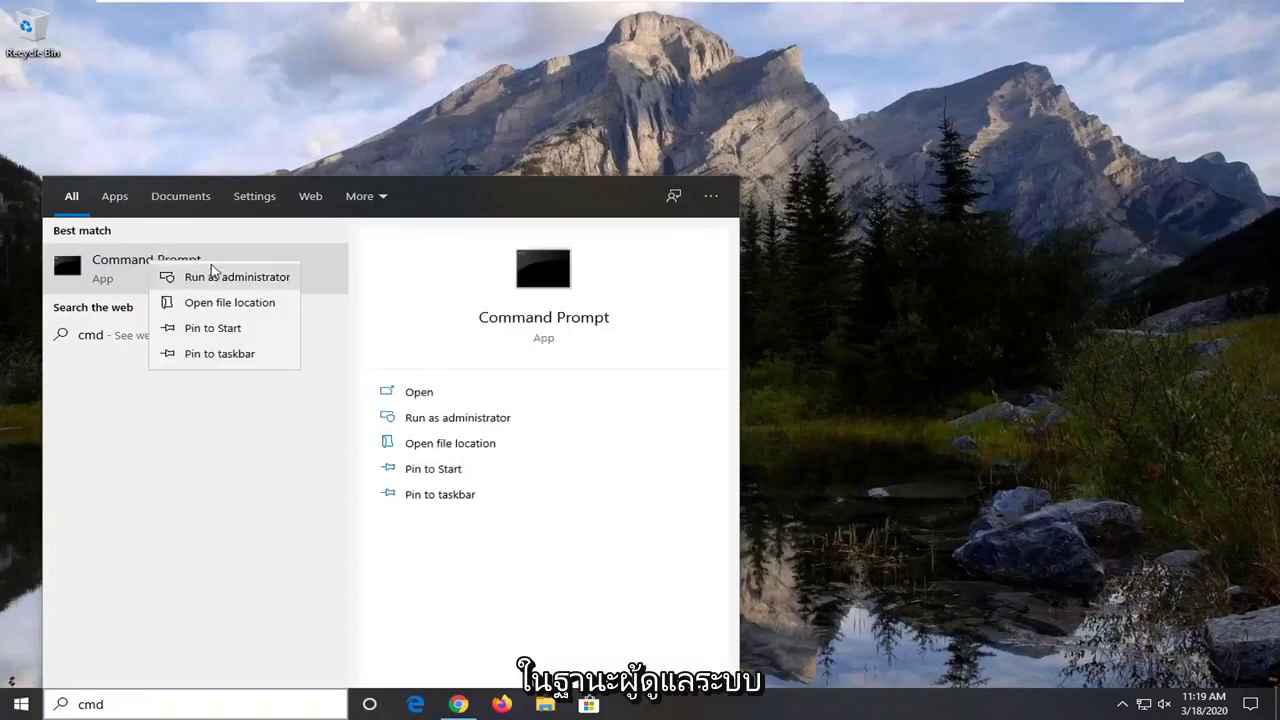
click(208, 277)
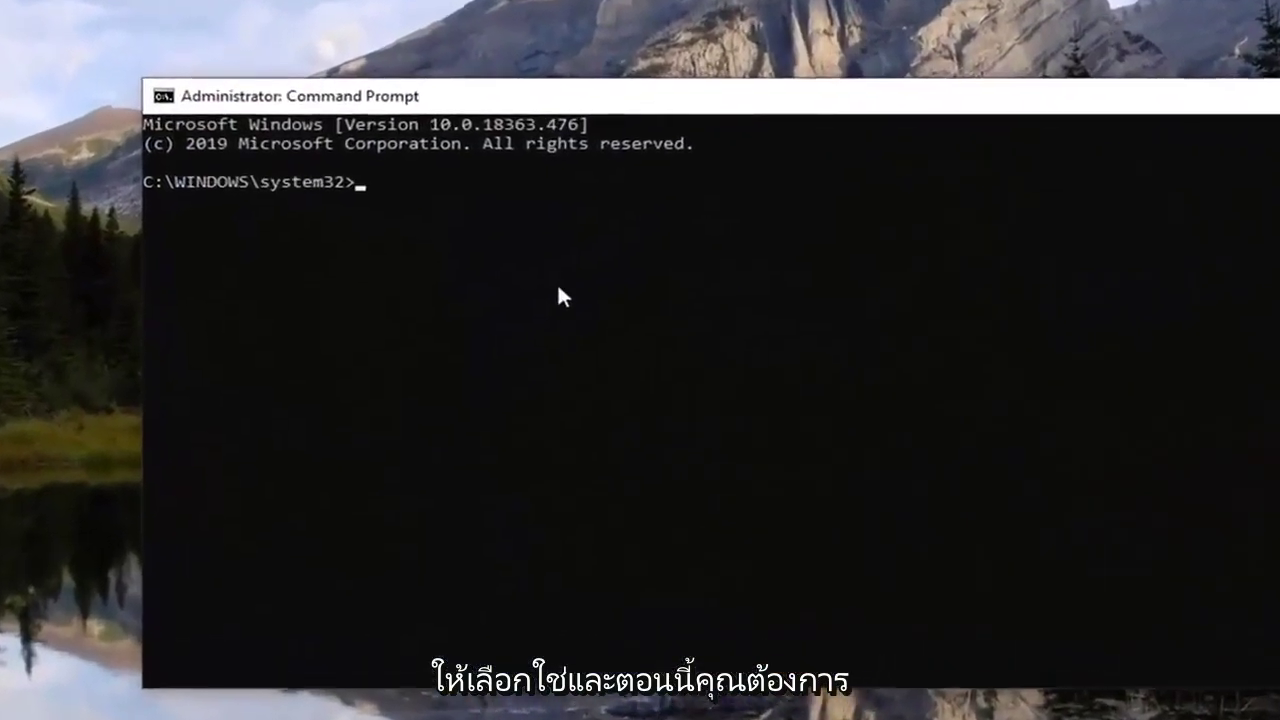
Step: Run ipconfig/displaydns in Command Prompt to show the DNS cache, fixing a typo
text(ipconfig)
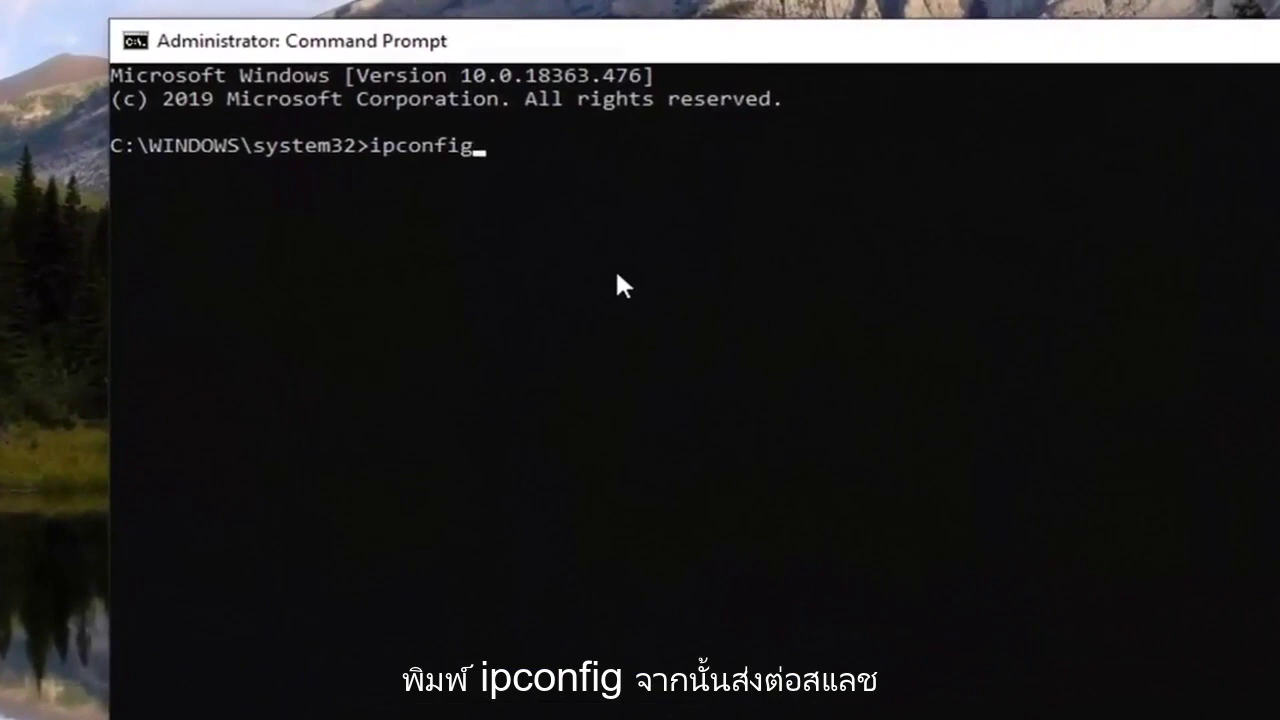
text(/)
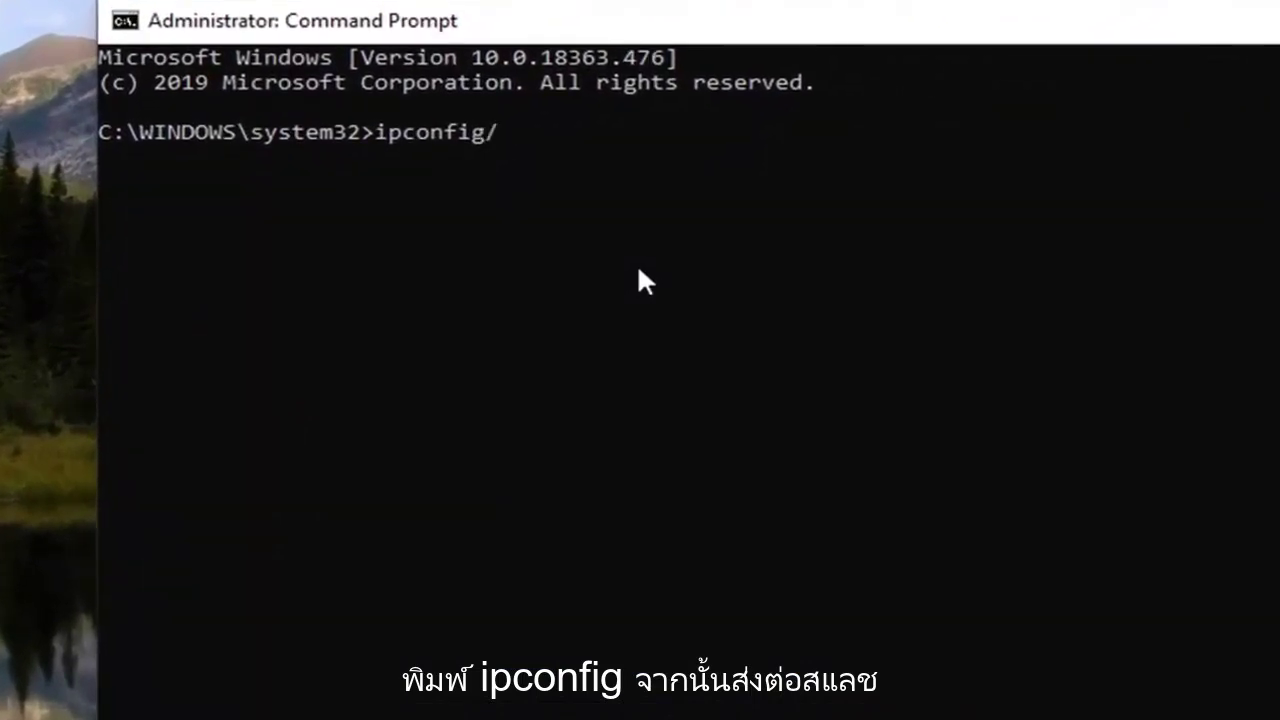
text(dus)
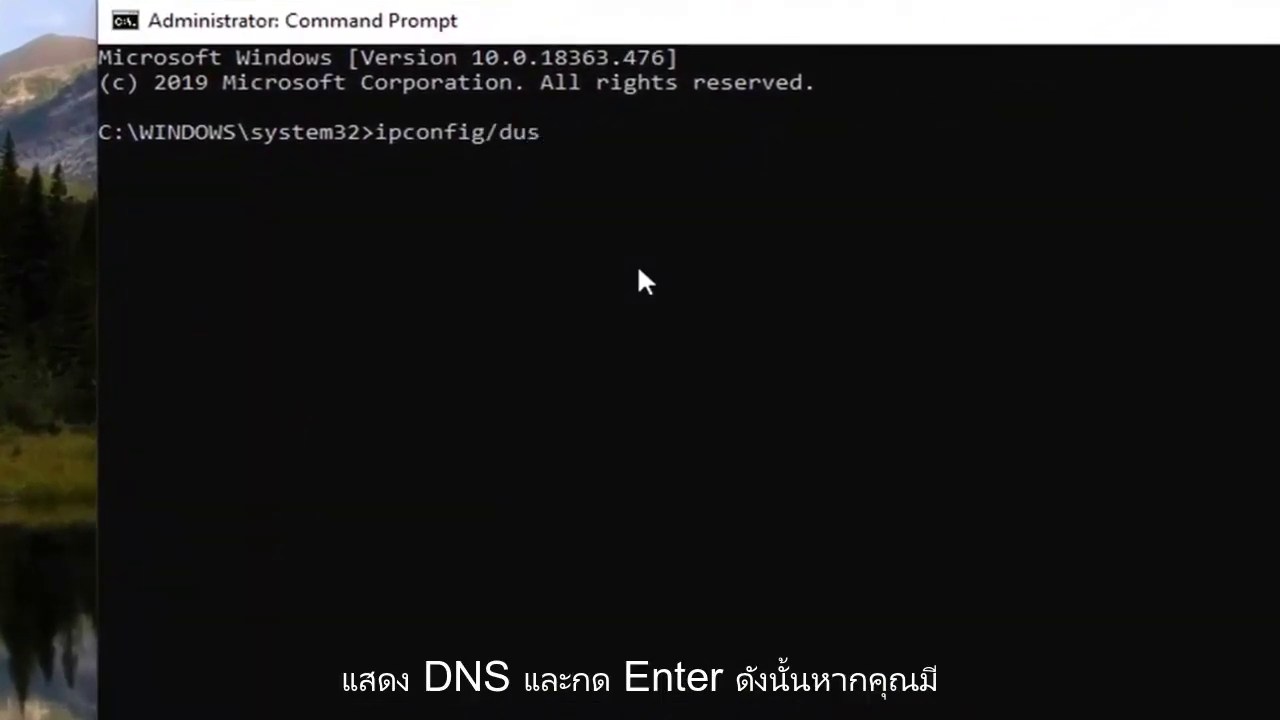
key(BackSpace)
key(BackSpace)
text(isplaydn)
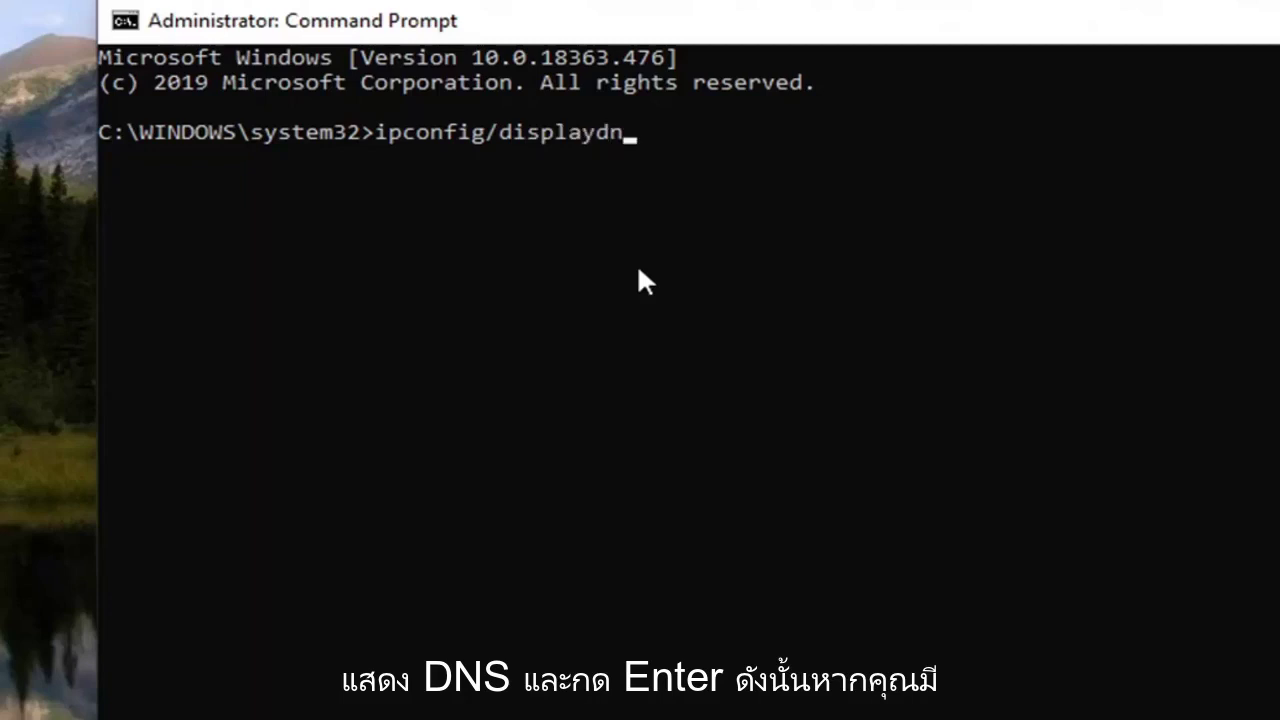
text(s)
key(Return)
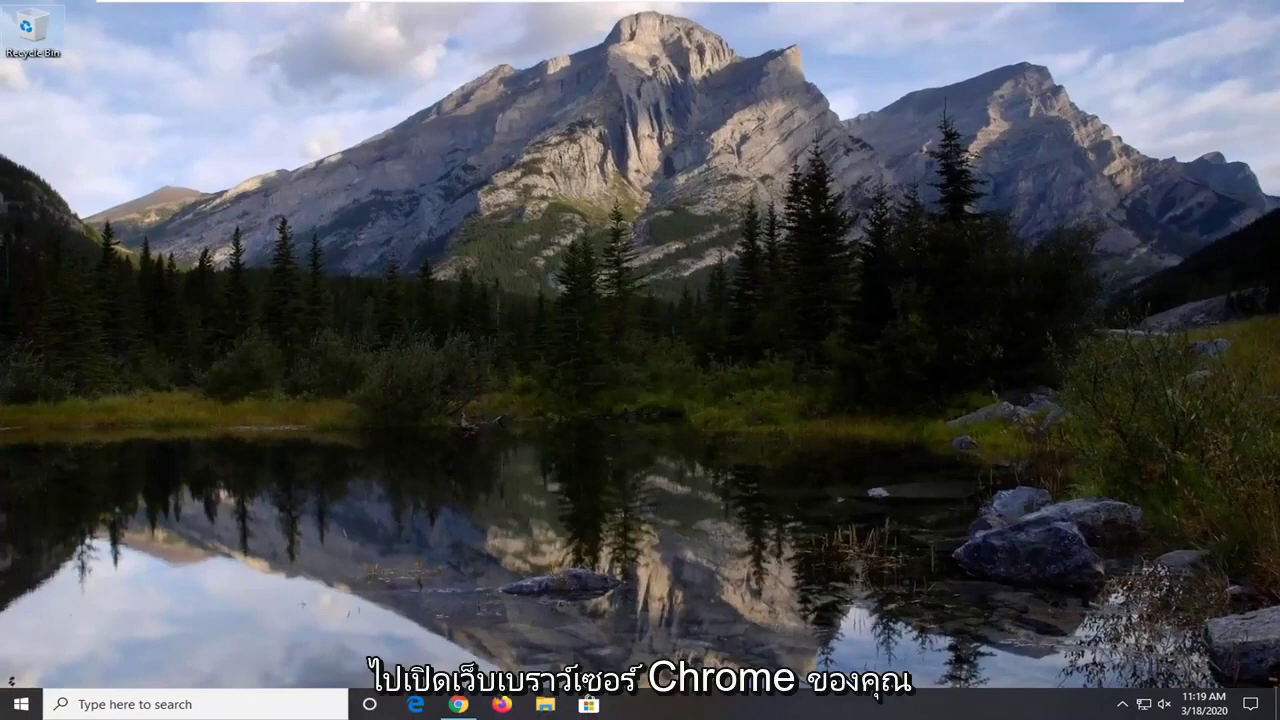
Step: Bring up Chrome from the taskbar and maximize its window
click(458, 704)
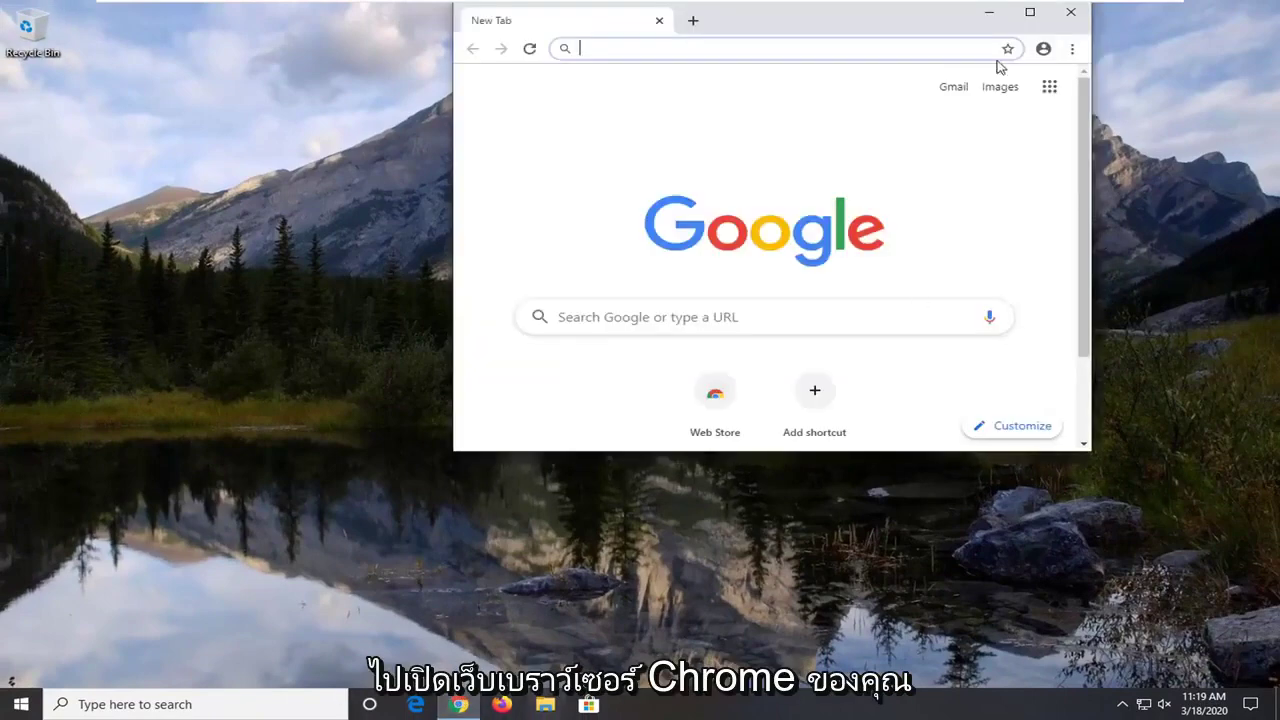
click(1033, 14)
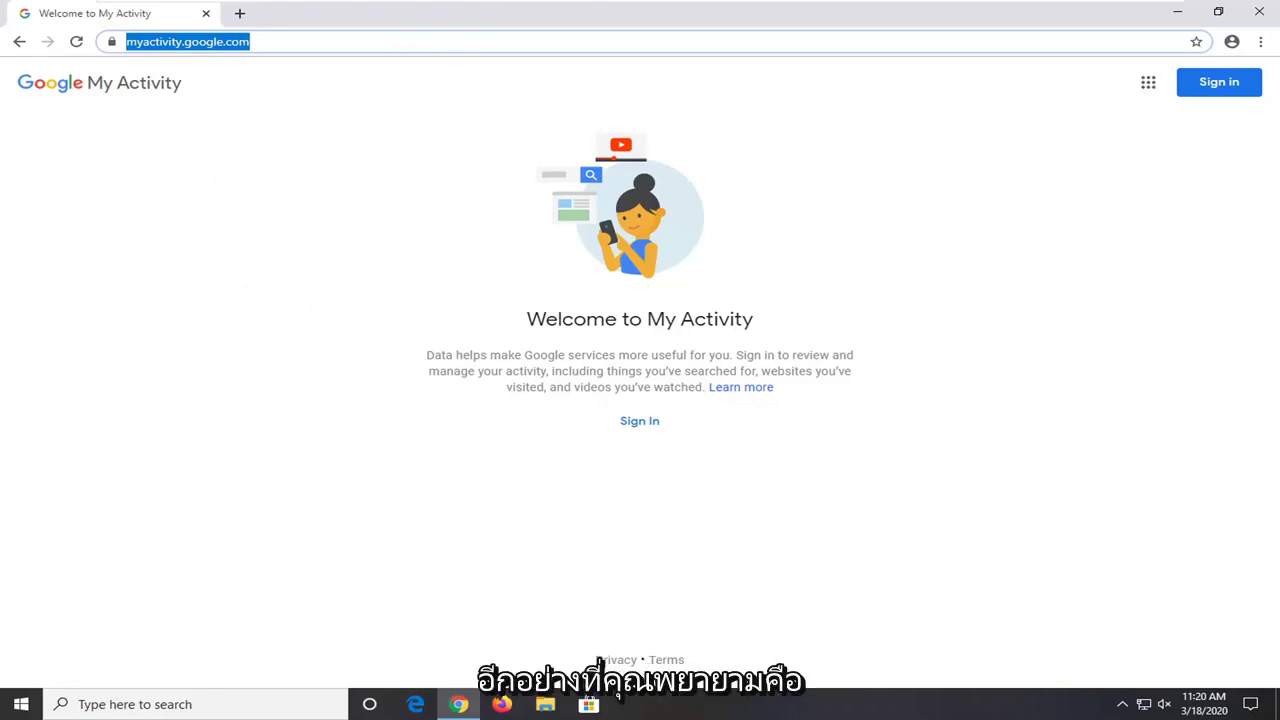
Step: Go to the Recuva page at ccleaner.com/recuva by pasting the link
drag(292, 41, 15, 37)
text(https://www.ccleaner.com/recuva)
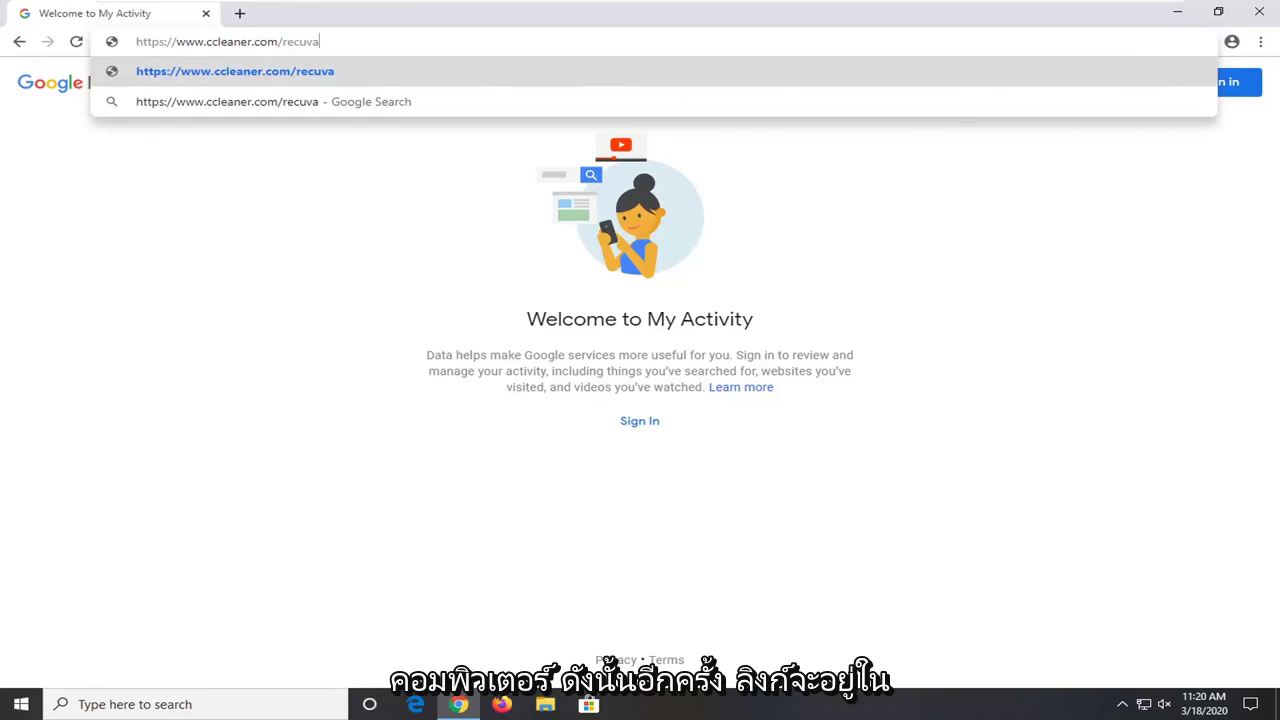
key(Return)
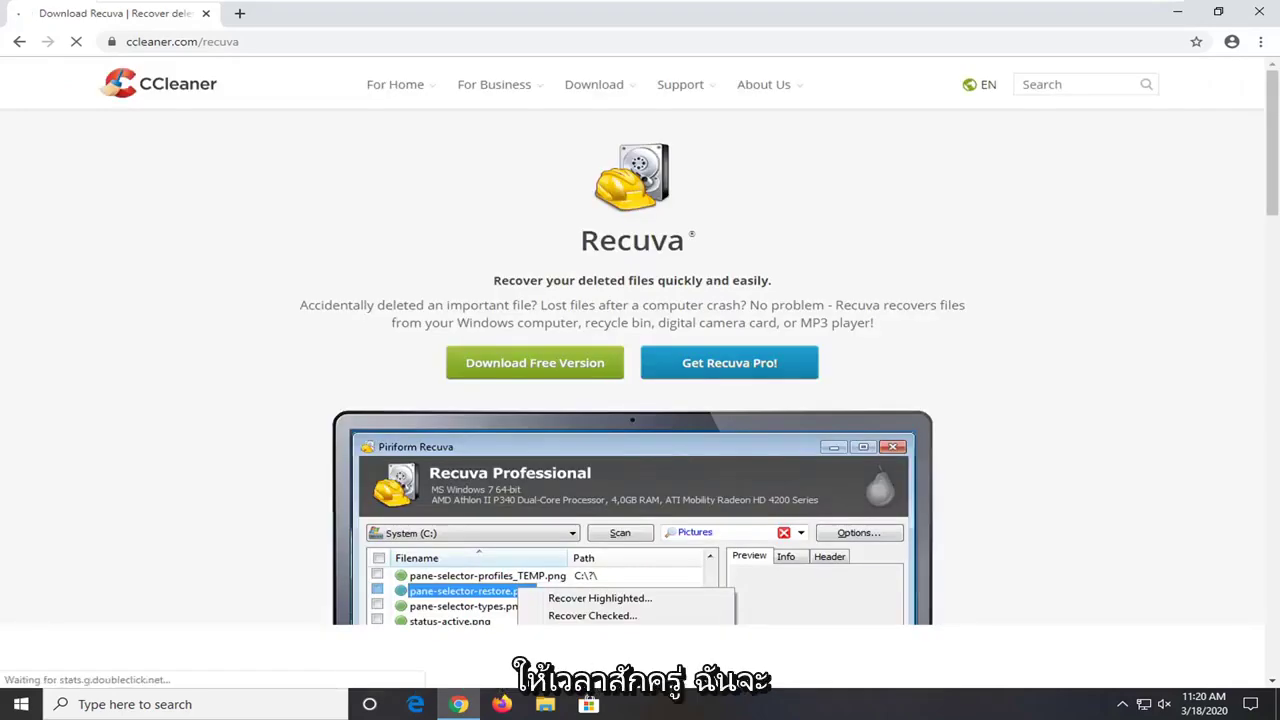
Step: Choose the free Recuva edition from the version comparison
click(523, 363)
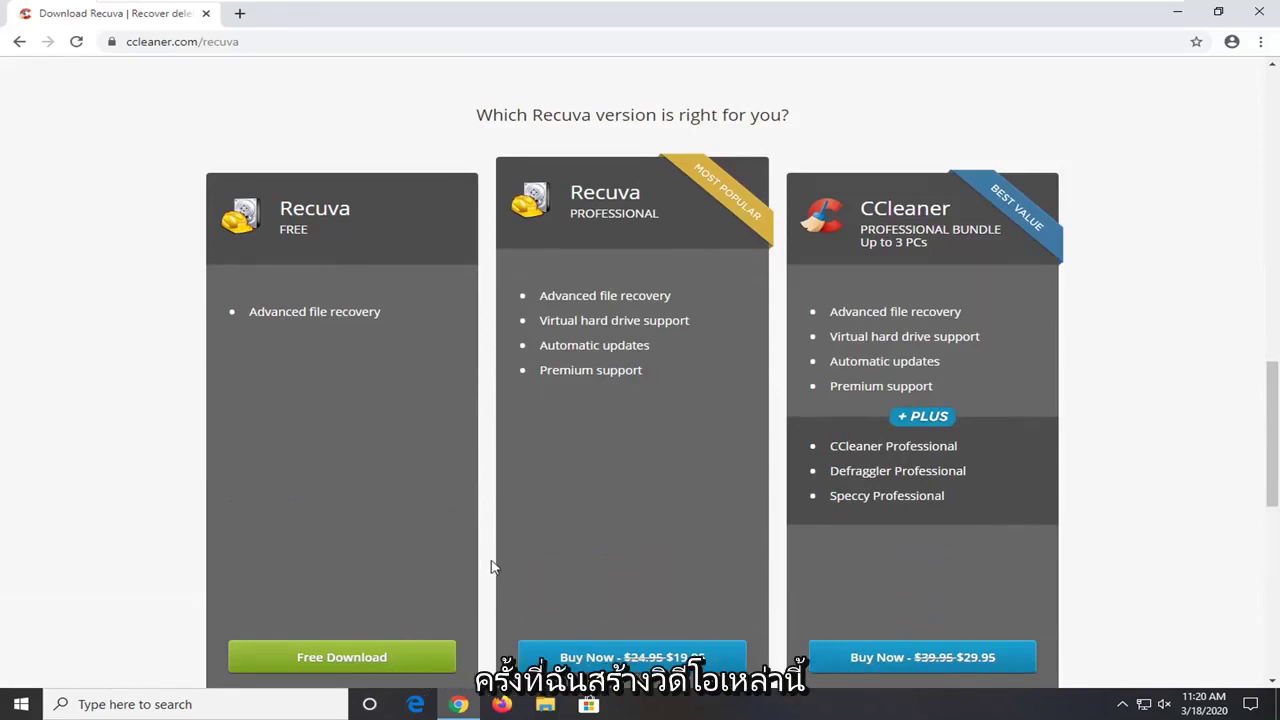
scroll(538, 413, down, 1)
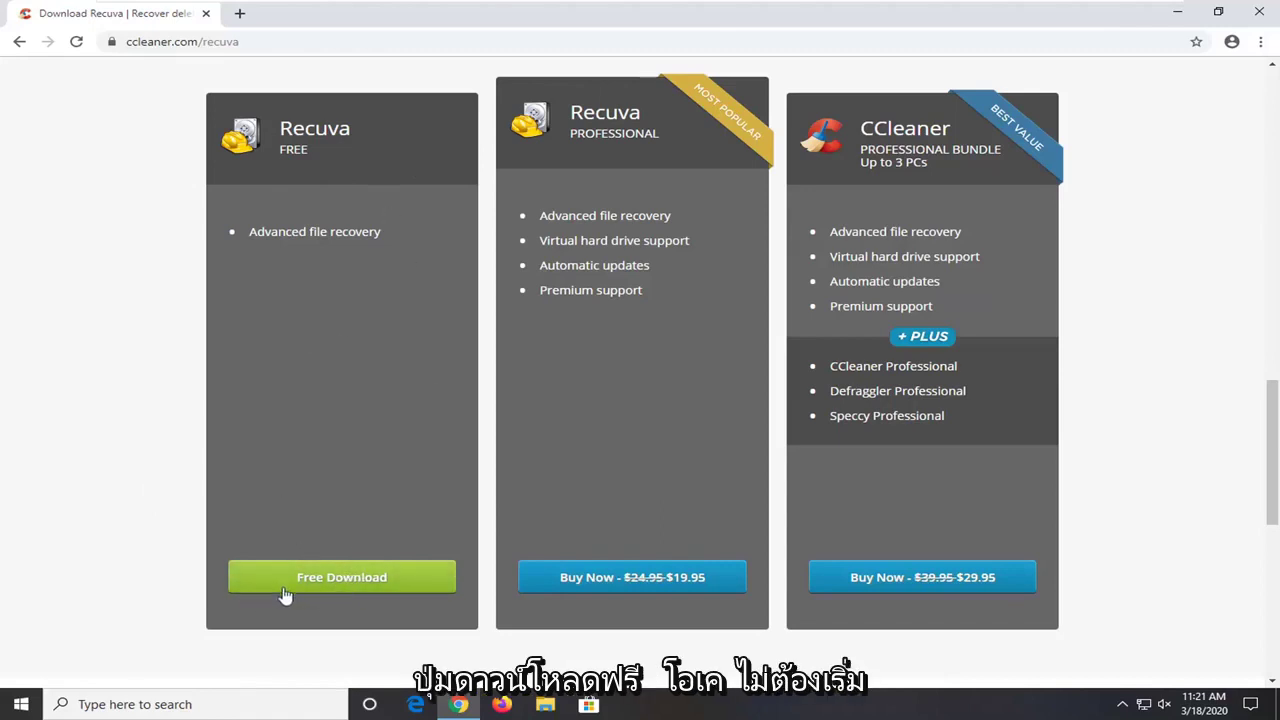
scroll(736, 359, up, 2)
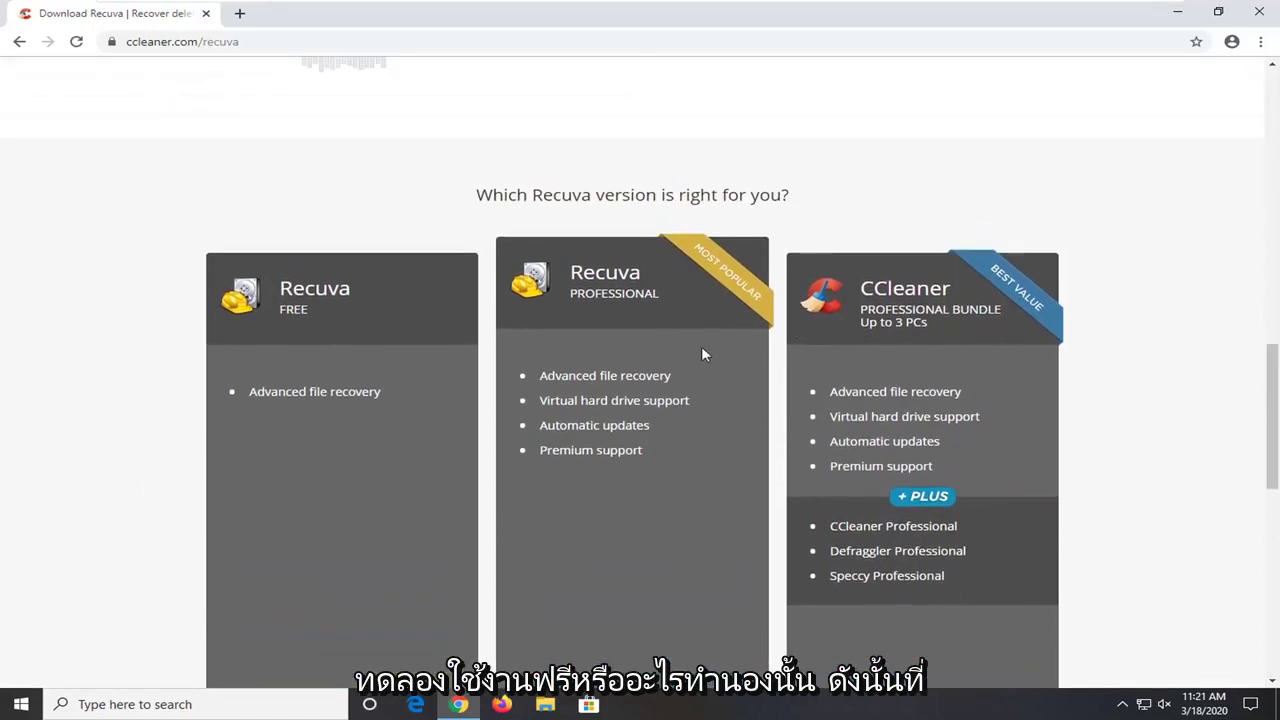
scroll(720, 355, down, 2)
scroll(380, 494, down, 1)
scroll(330, 545, up, 1)
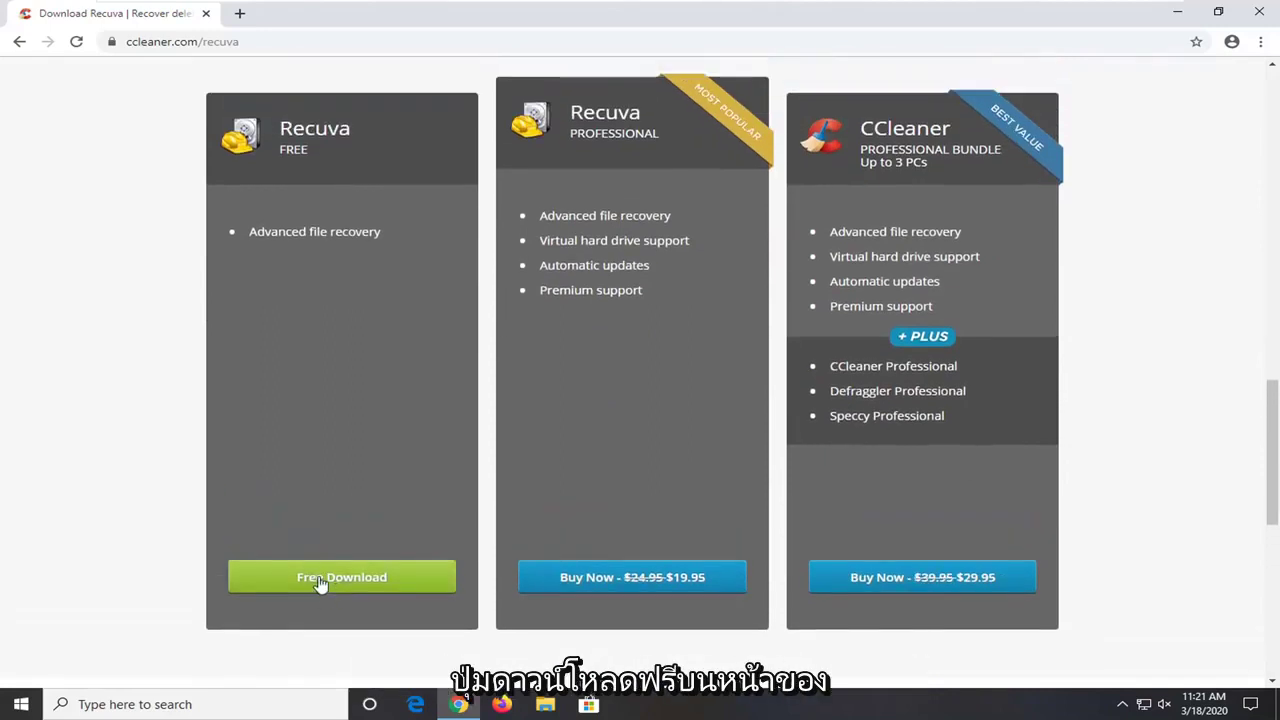
click(330, 584)
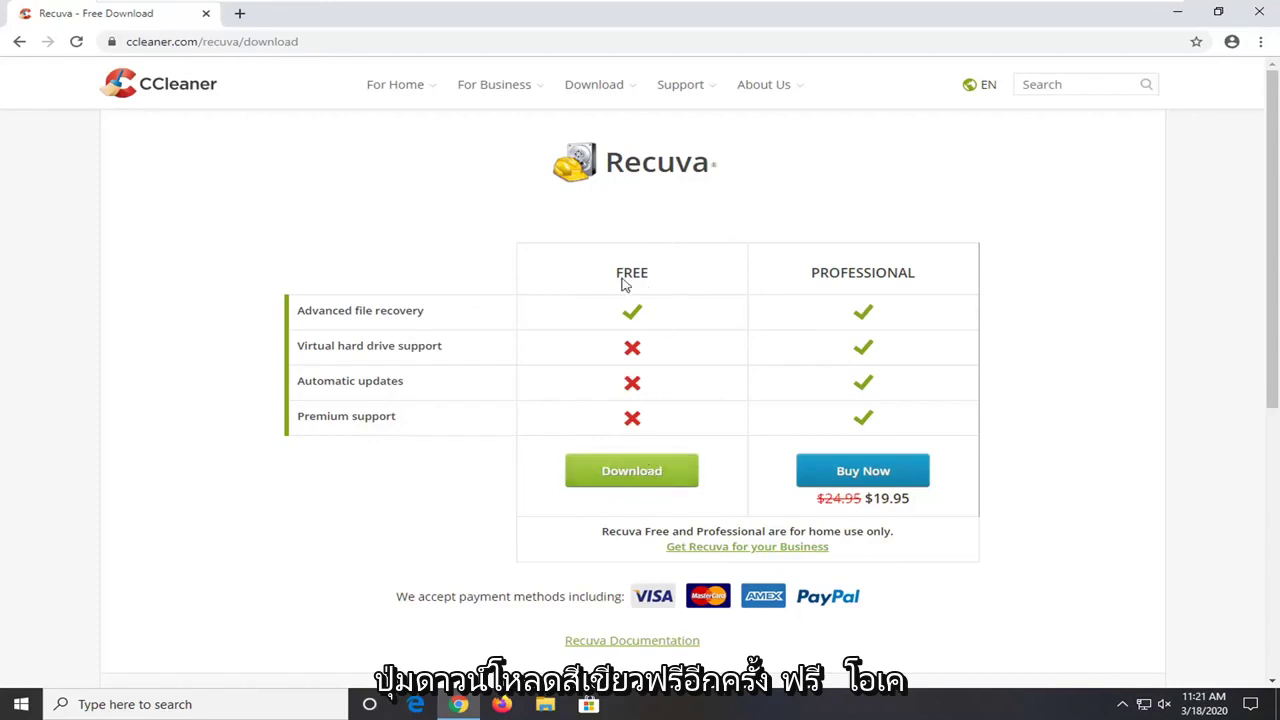
Step: Download the free Recuva installer rcsetup153.exe and run it
click(624, 479)
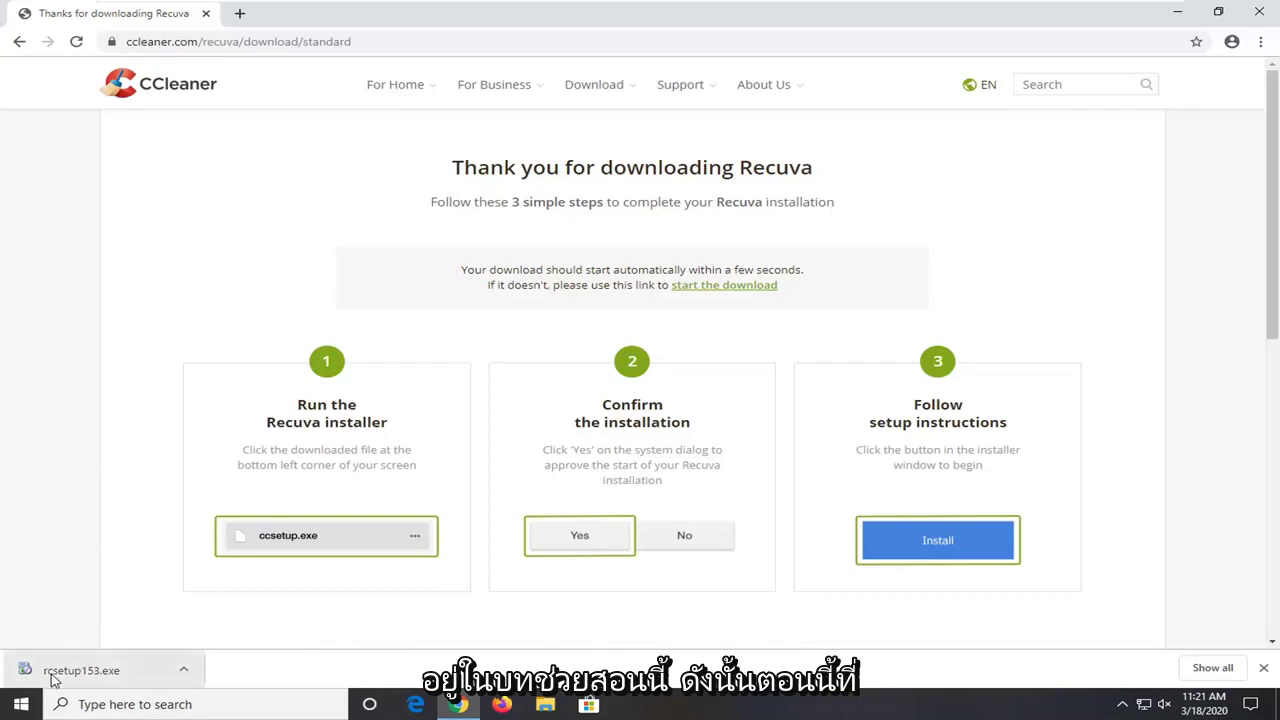
click(112, 670)
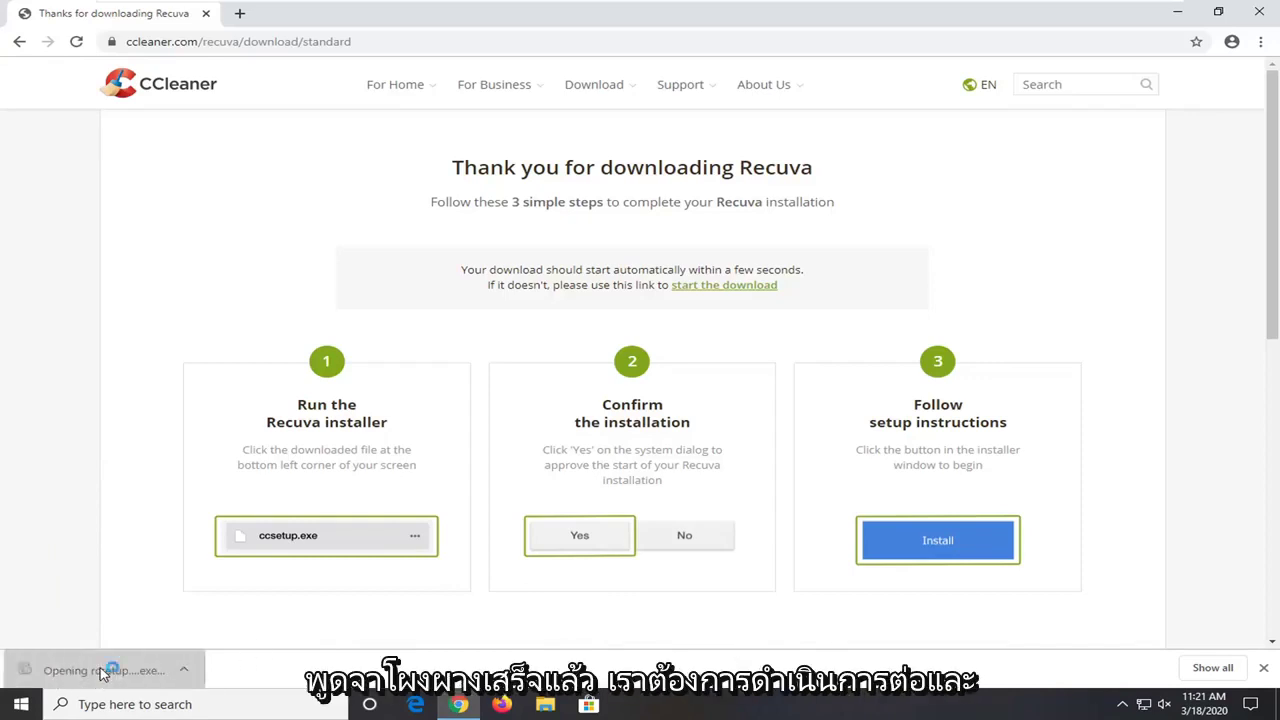
Step: Allow the installer and untick automatic updates, Start Menu shortcuts and Recycle Bin scanning
click(558, 462)
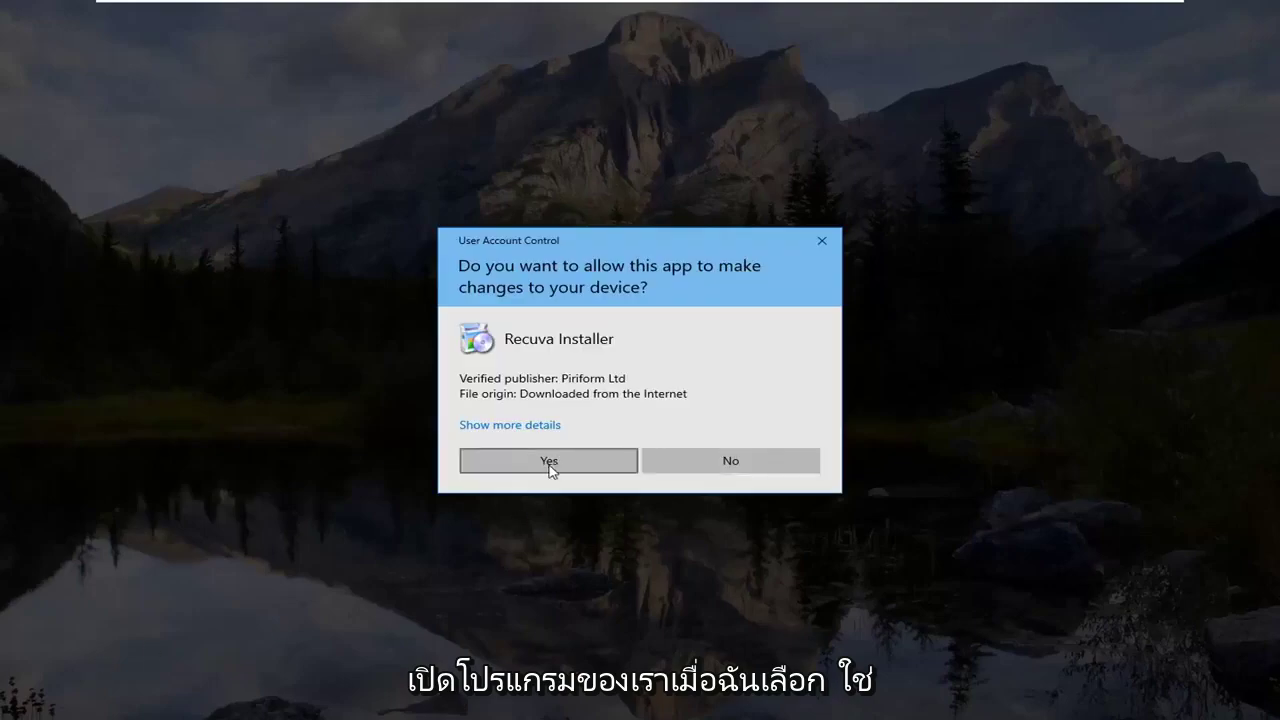
click(1255, 22)
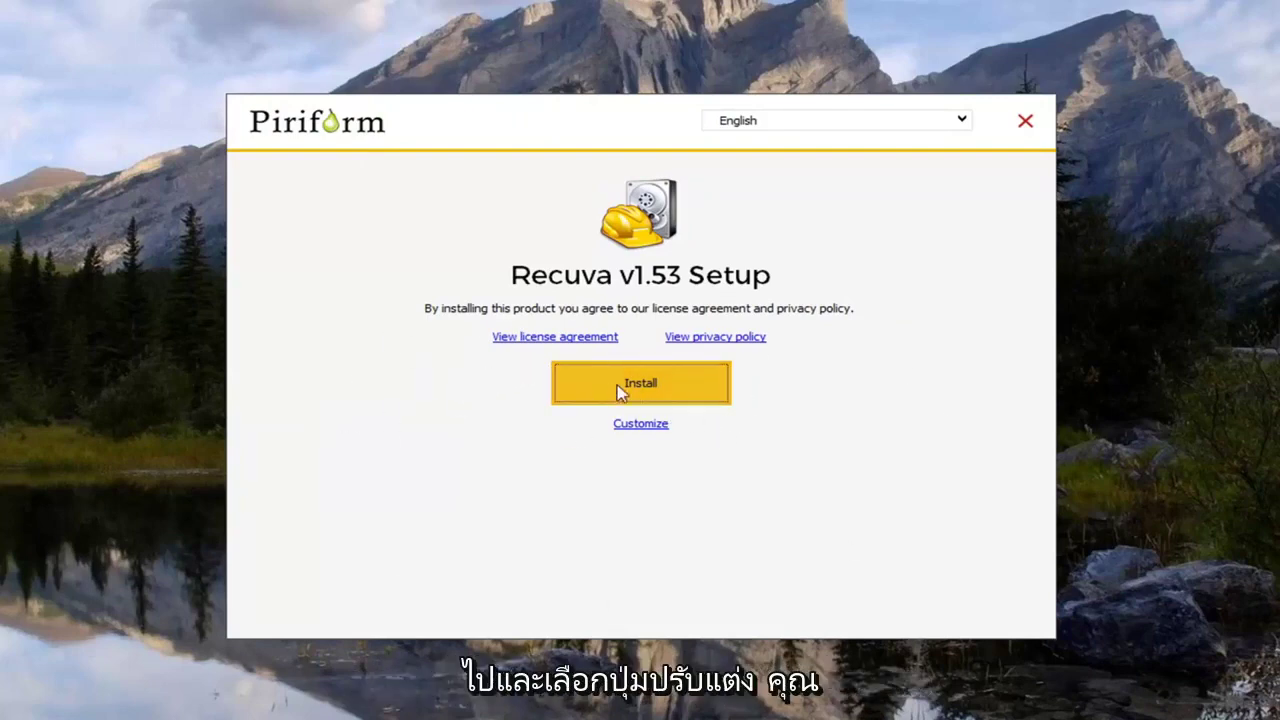
click(624, 430)
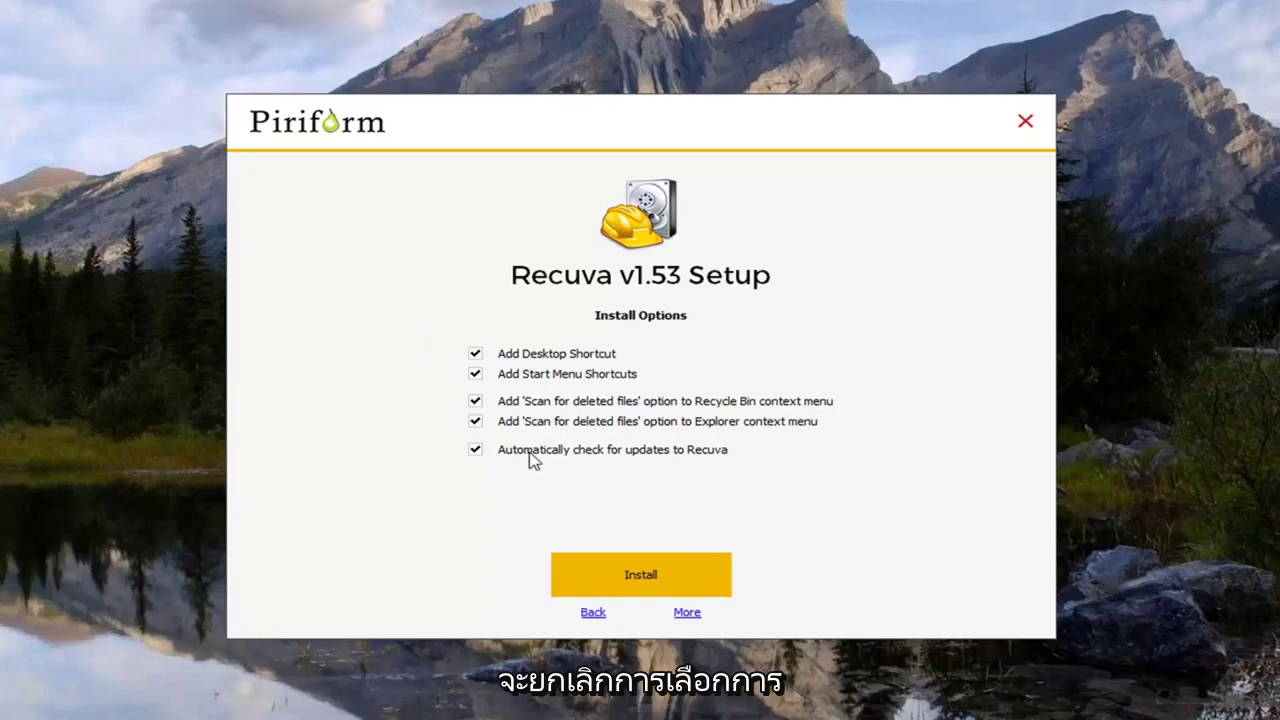
click(530, 451)
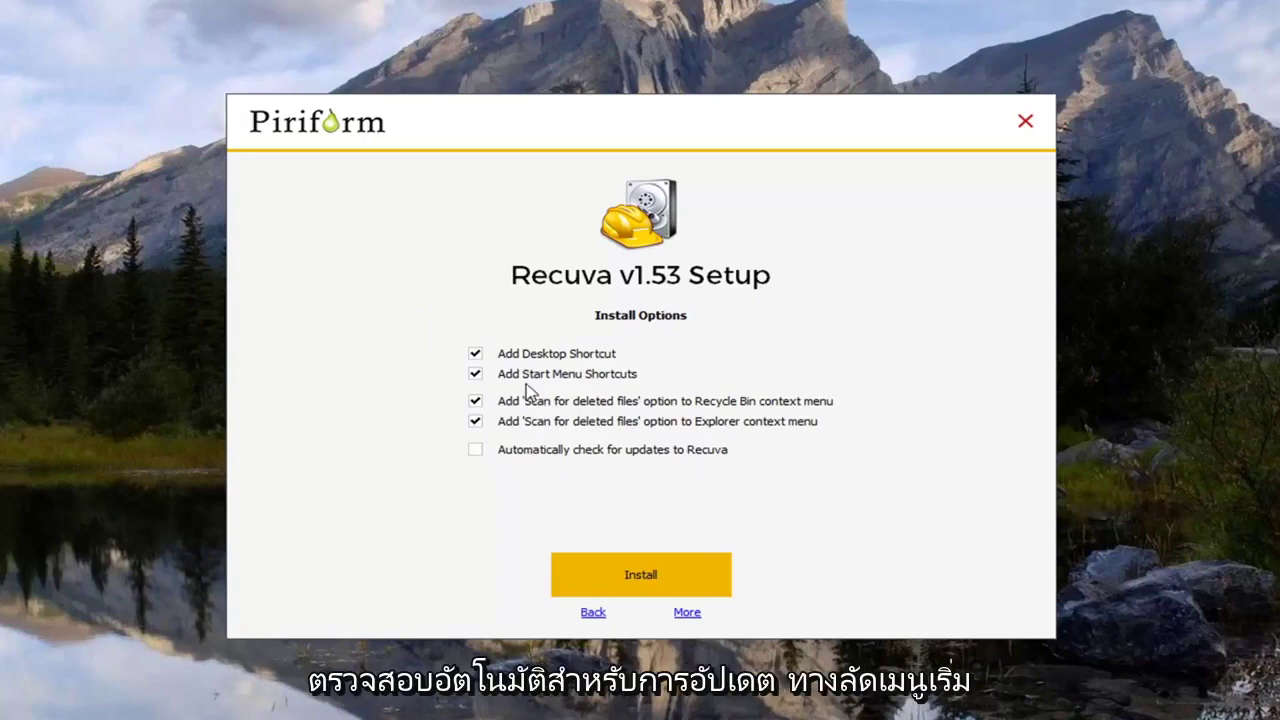
click(526, 381)
click(532, 404)
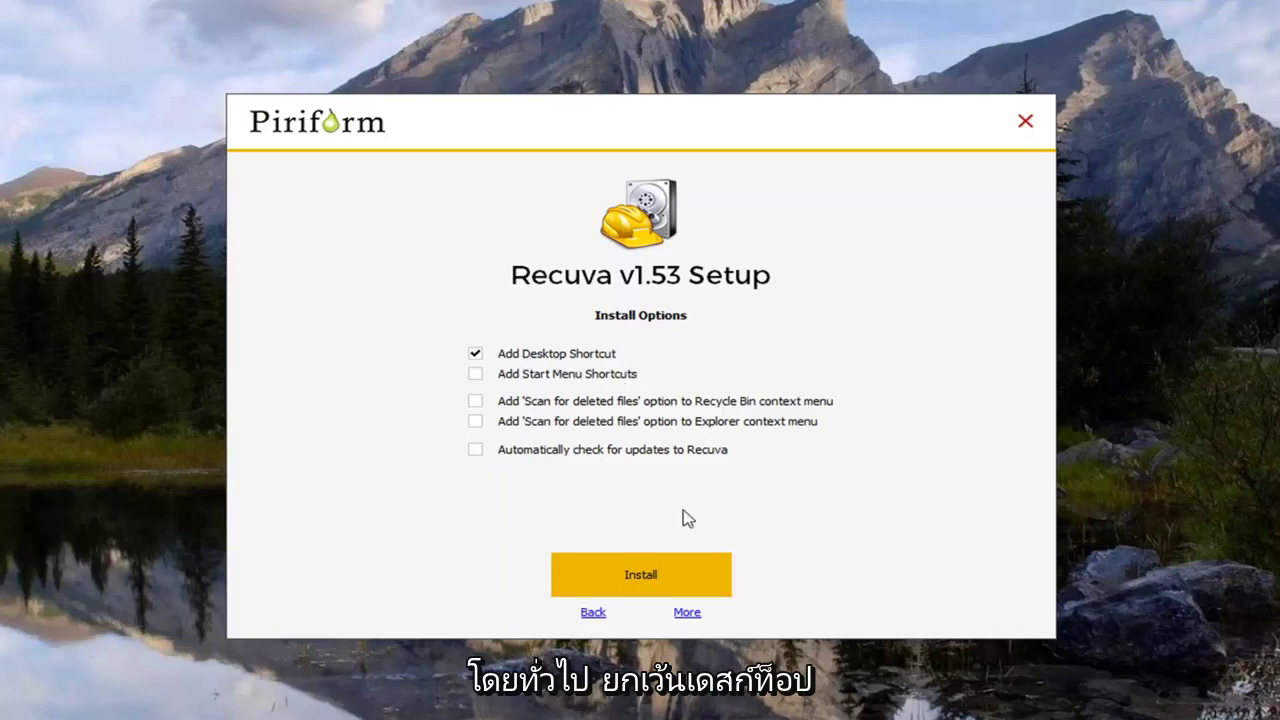
Step: Install Recuva v1.53, skip the release notes and launch Recuva
click(626, 574)
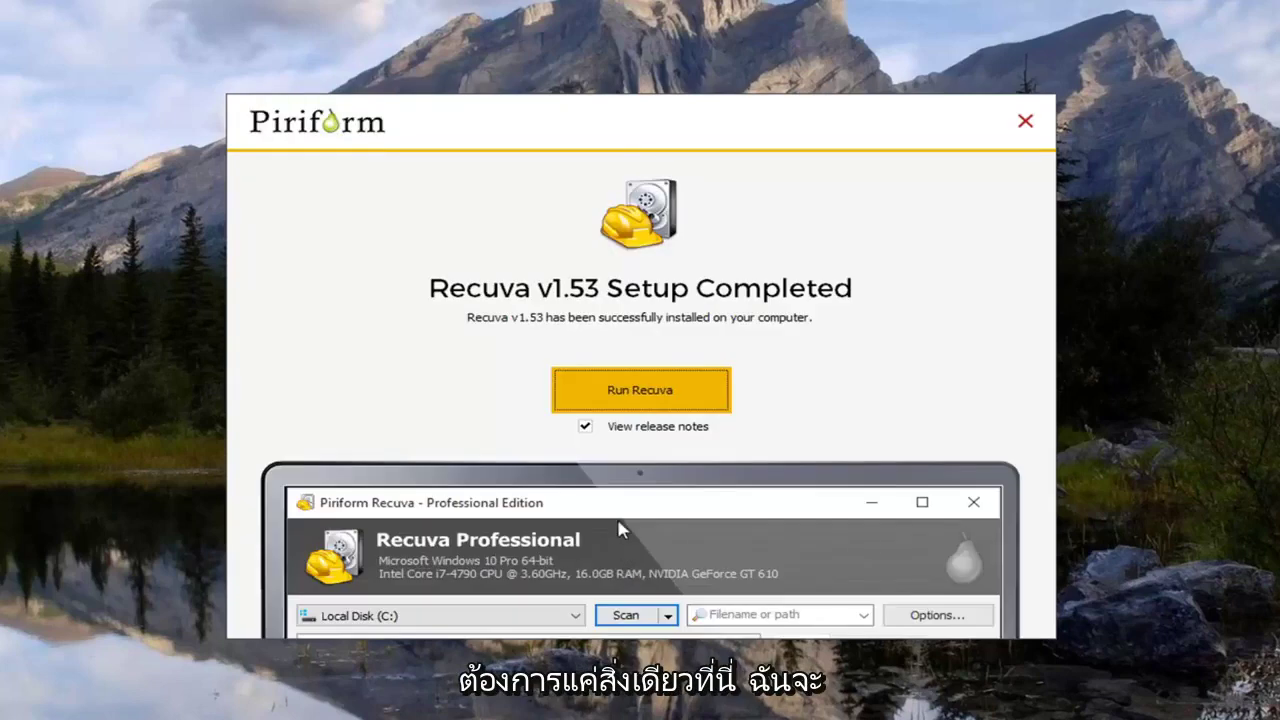
click(588, 427)
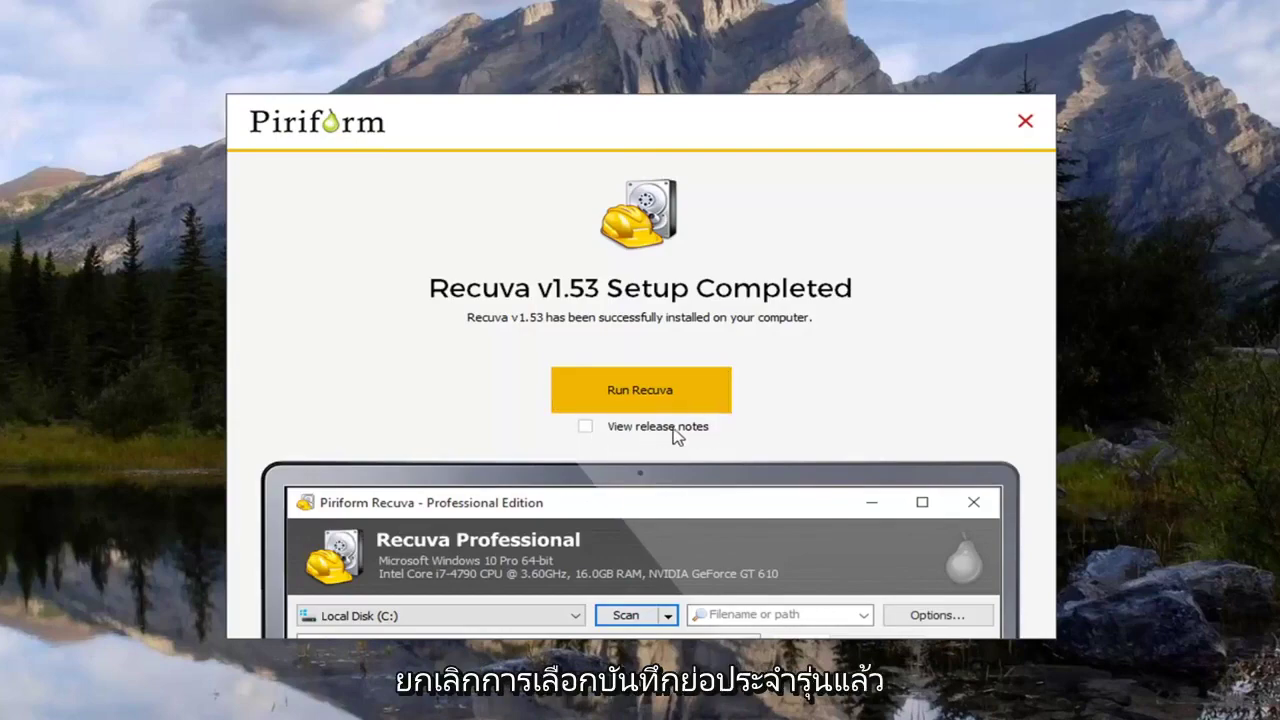
click(672, 398)
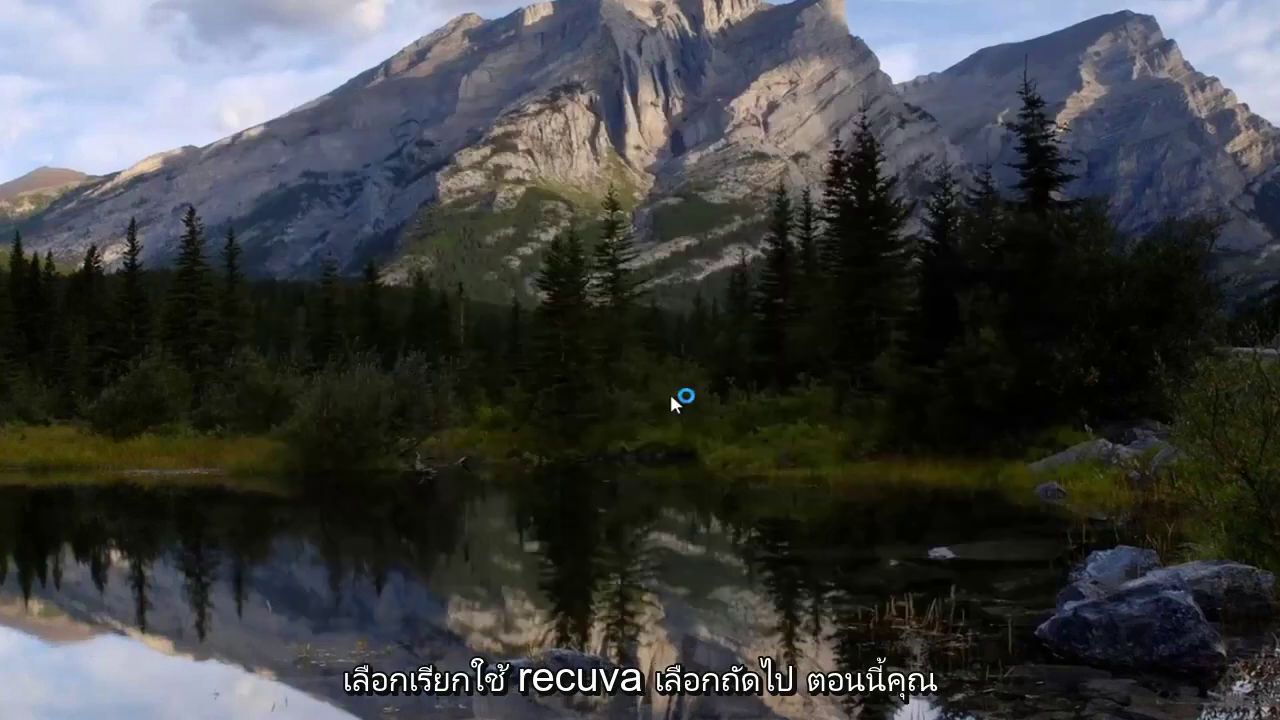
Step: Keep all file types in the wizard and choose to search a specific location
click(765, 582)
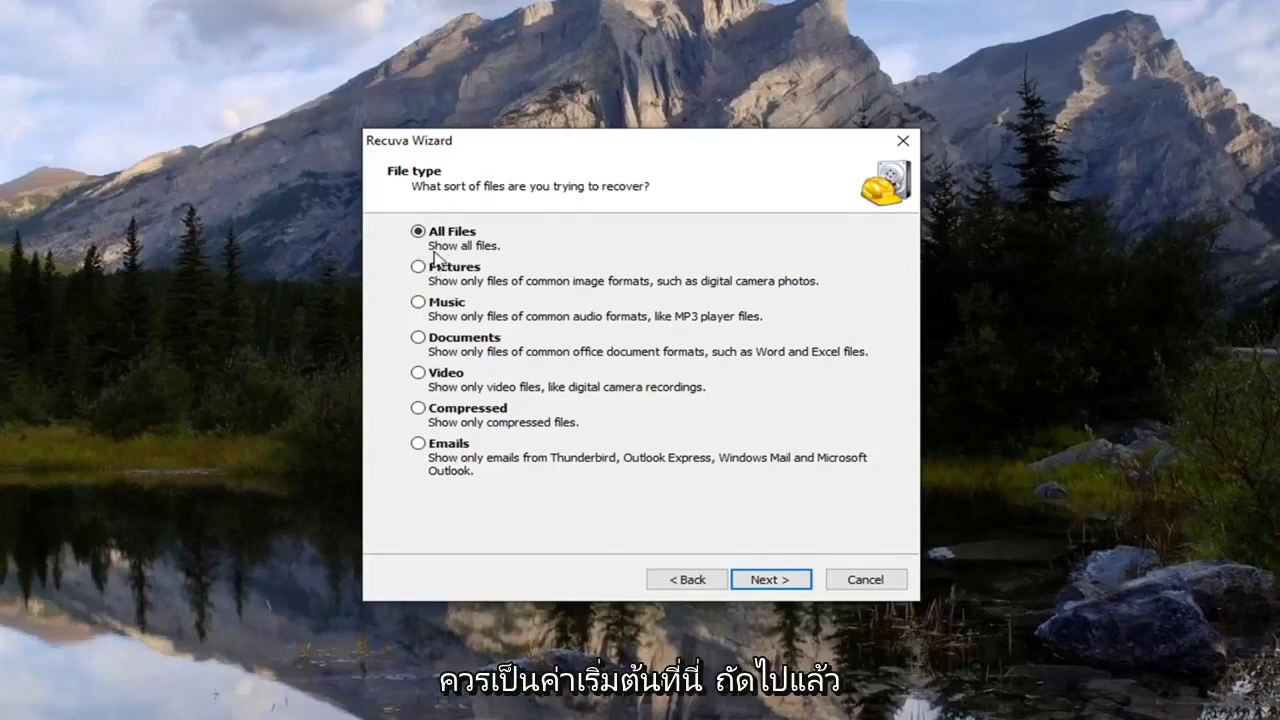
click(756, 590)
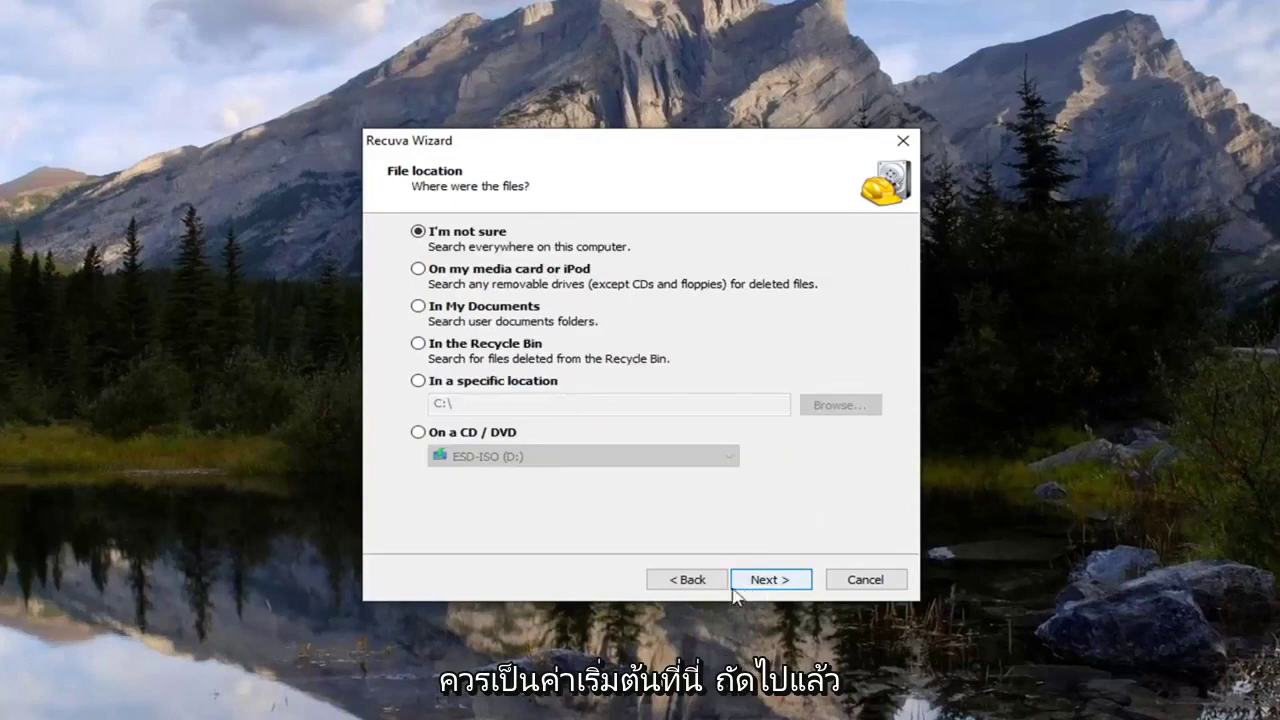
click(417, 382)
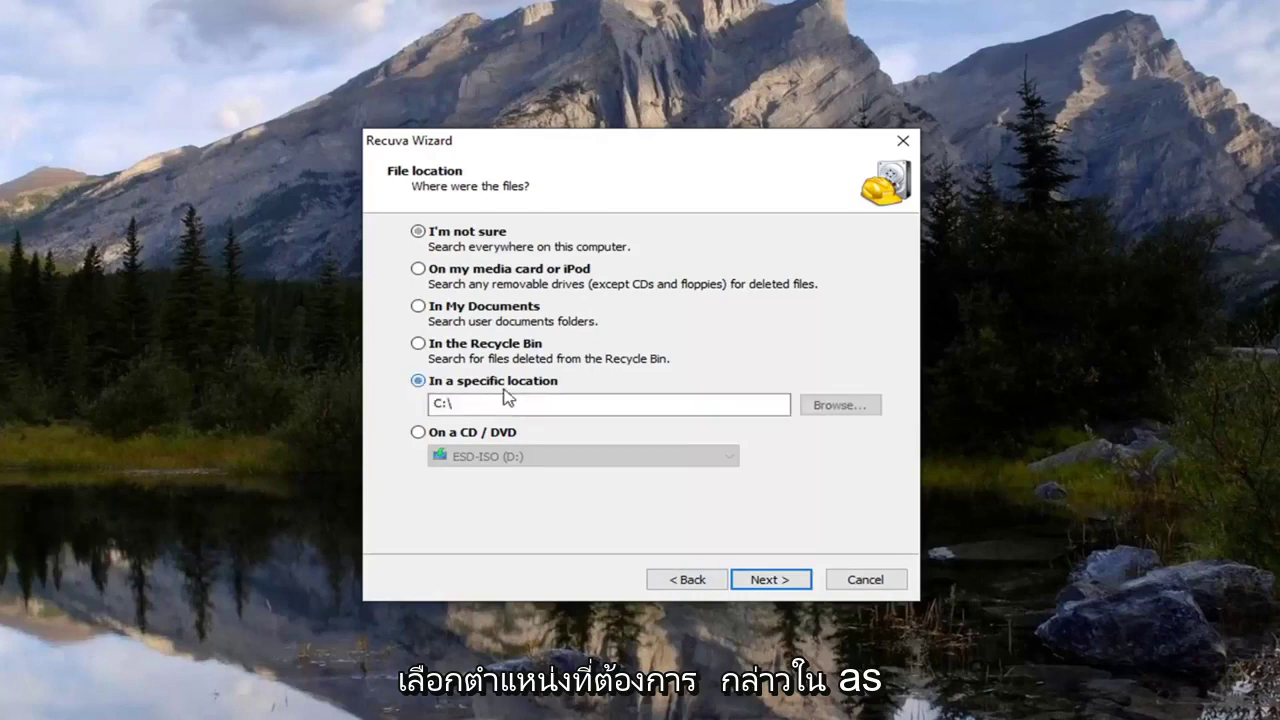
Step: Browse for the location, expanding Local Disk (C:) > Users > MDTech
click(840, 416)
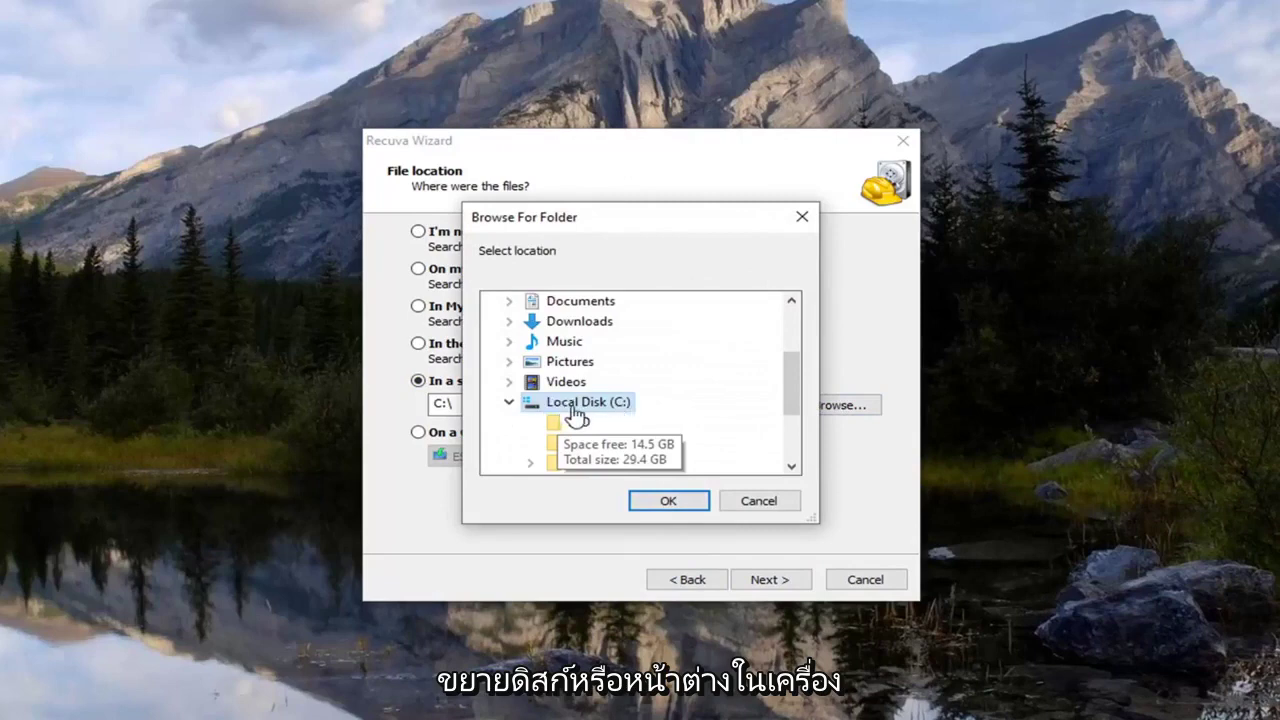
scroll(640, 428, down, 1)
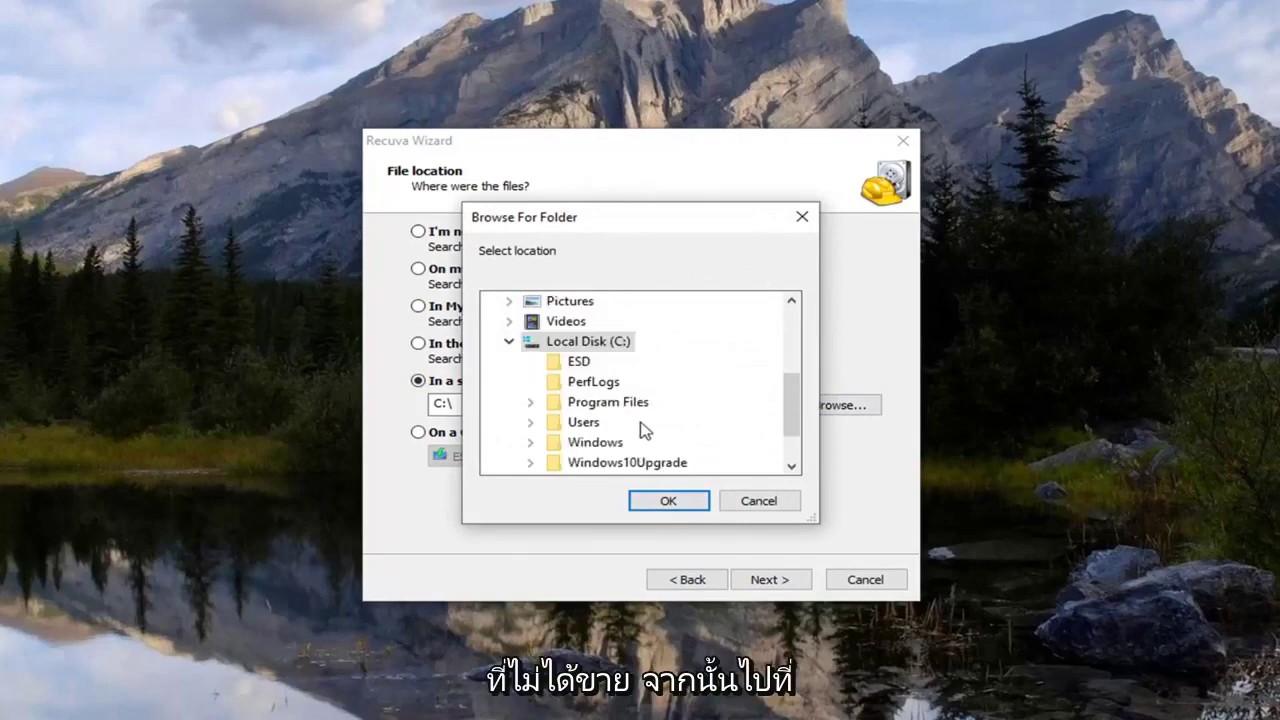
scroll(575, 400, down, 1)
double_click(576, 363)
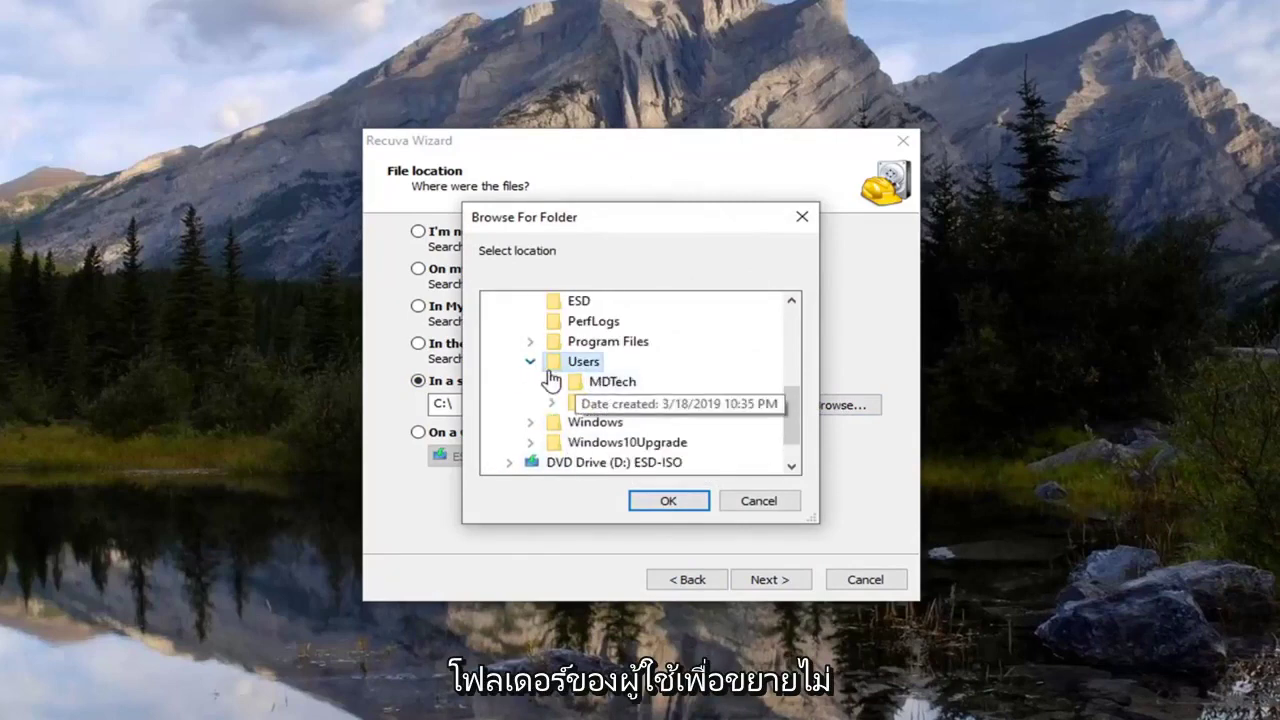
double_click(605, 383)
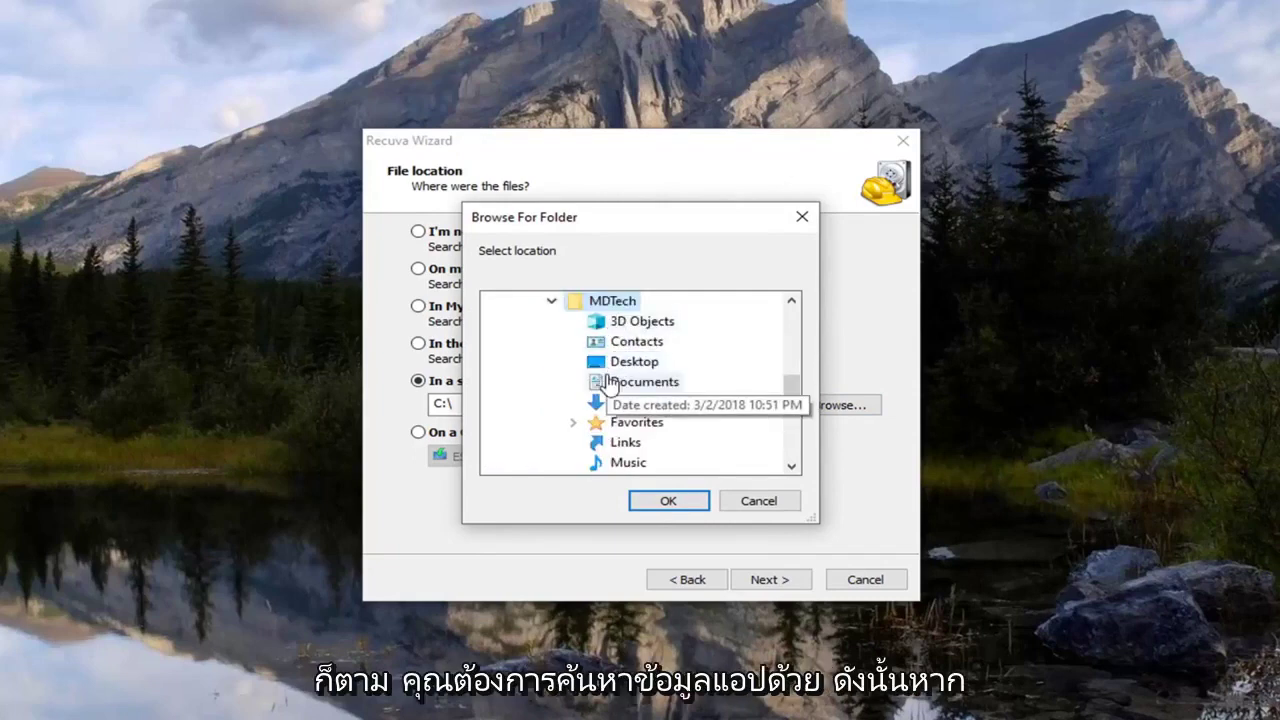
scroll(650, 401, down, 1)
scroll(655, 401, down, 1)
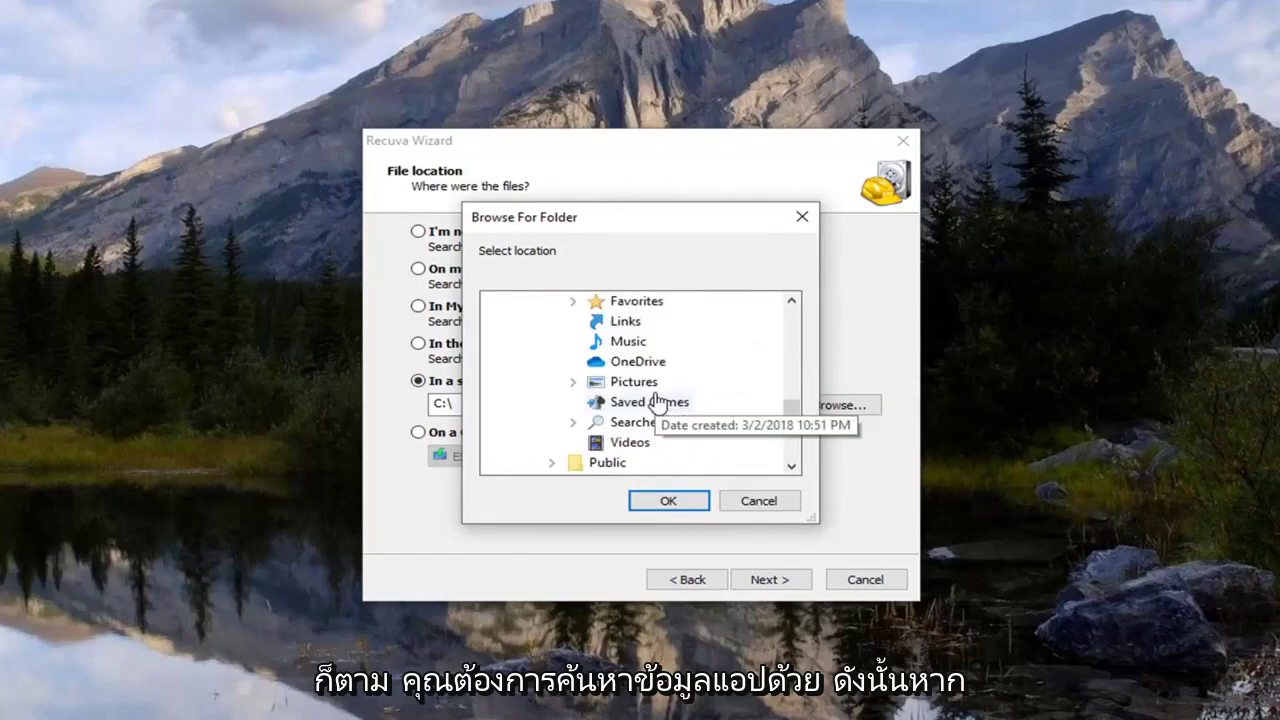
scroll(657, 401, up, 1)
scroll(658, 403, up, 1)
scroll(658, 403, up, 1)
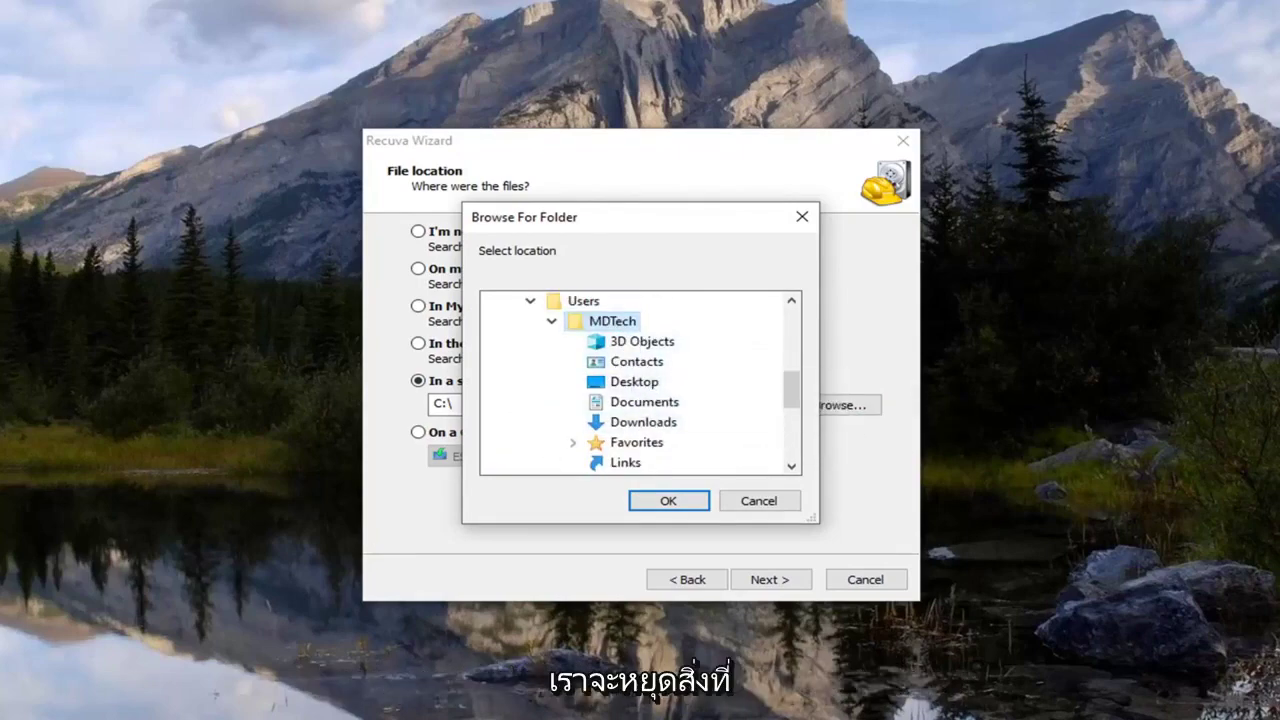
Step: Open File Explorer from Start search and turn on showing hidden items
key(super)
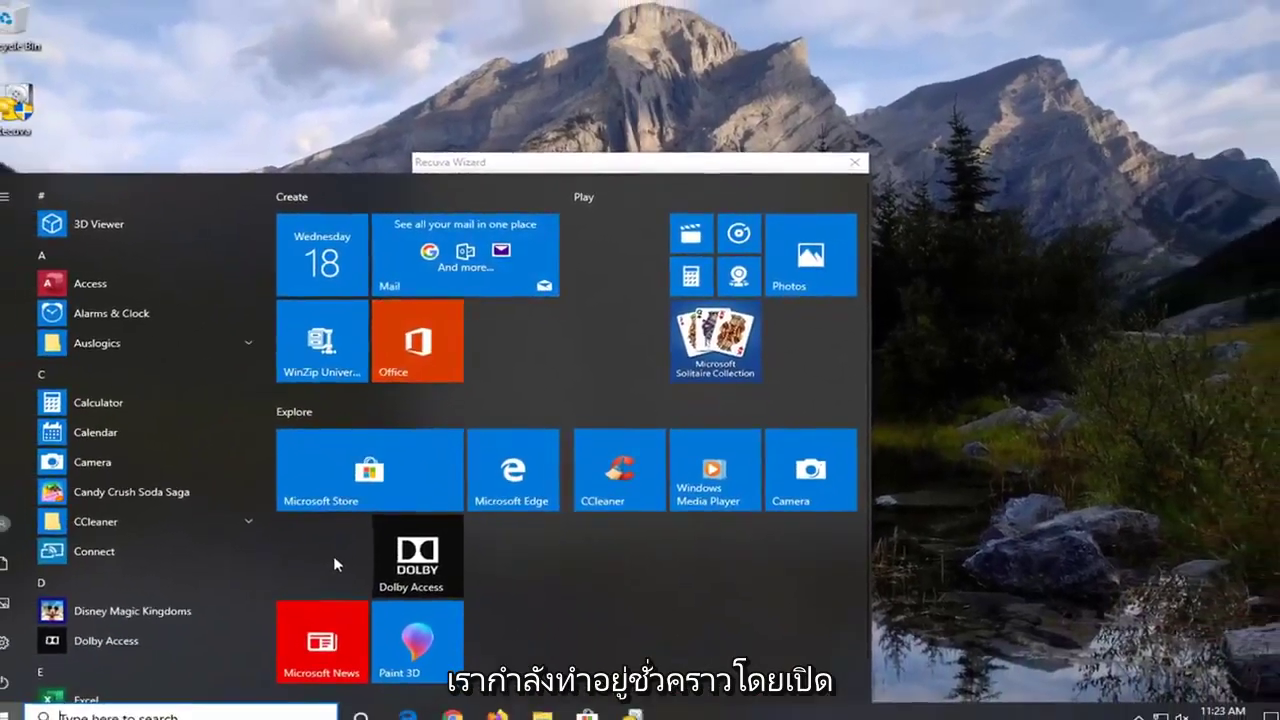
text(file e)
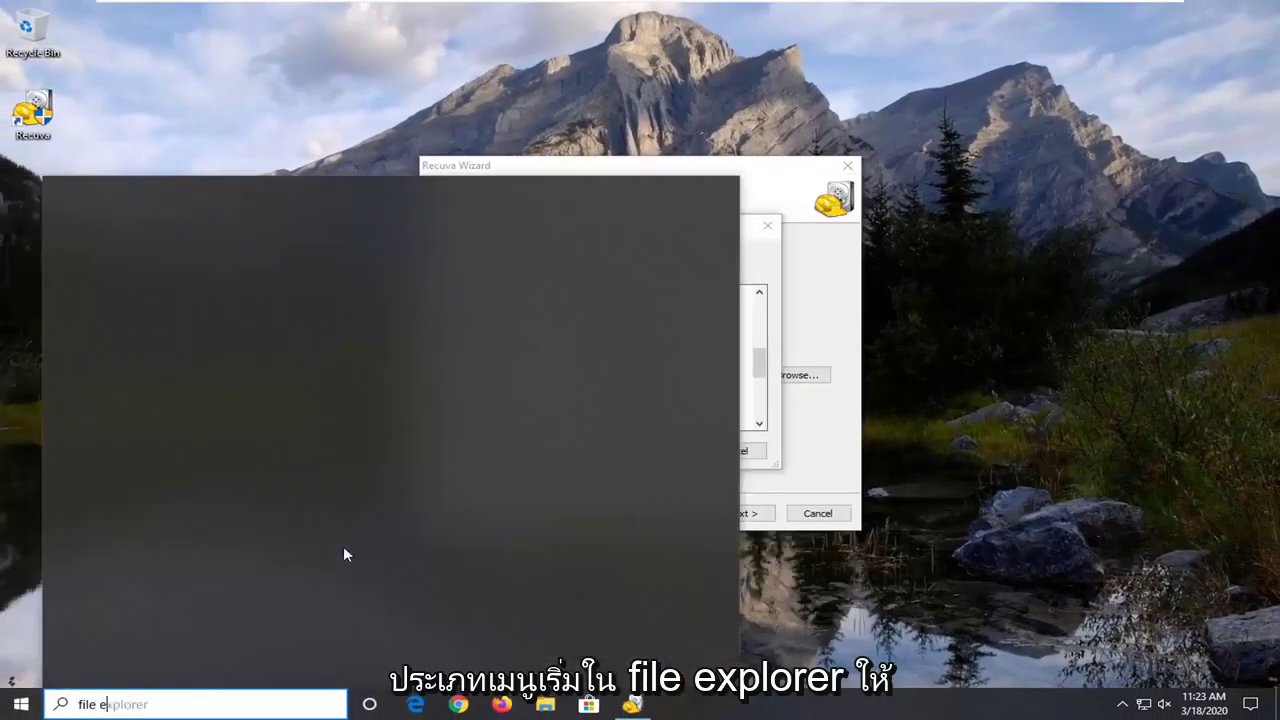
text(xplorer)
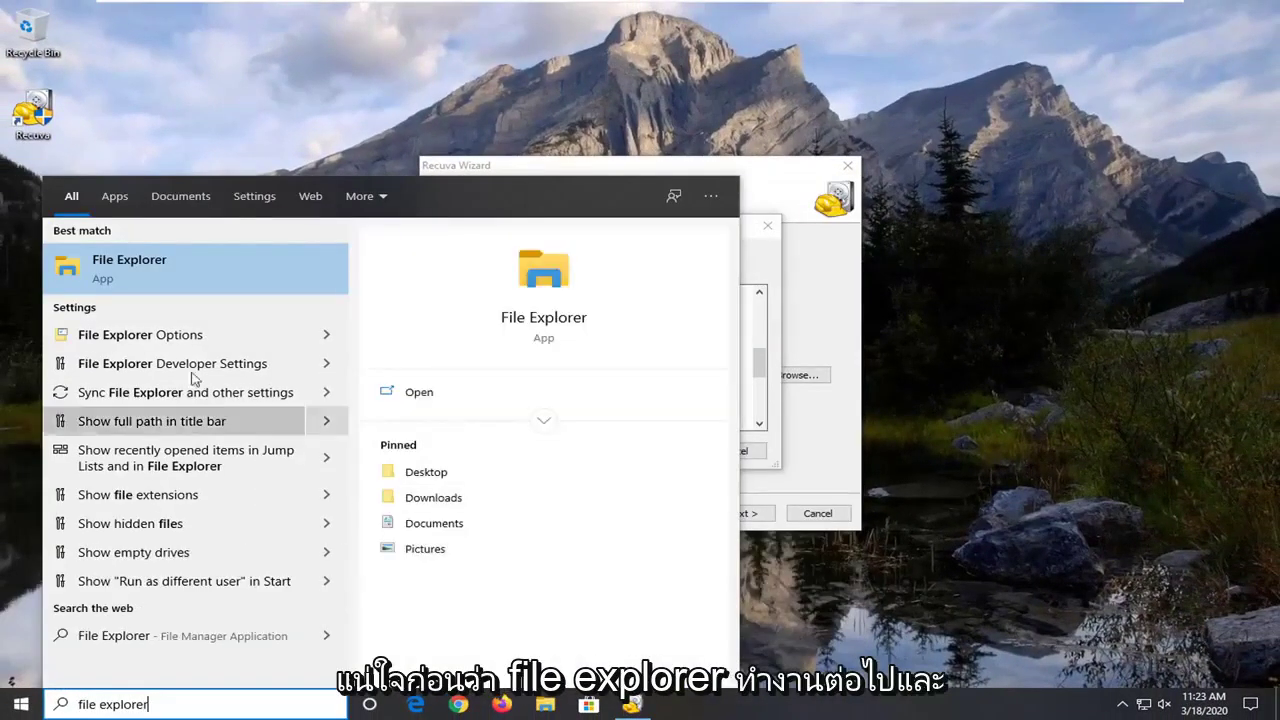
click(168, 276)
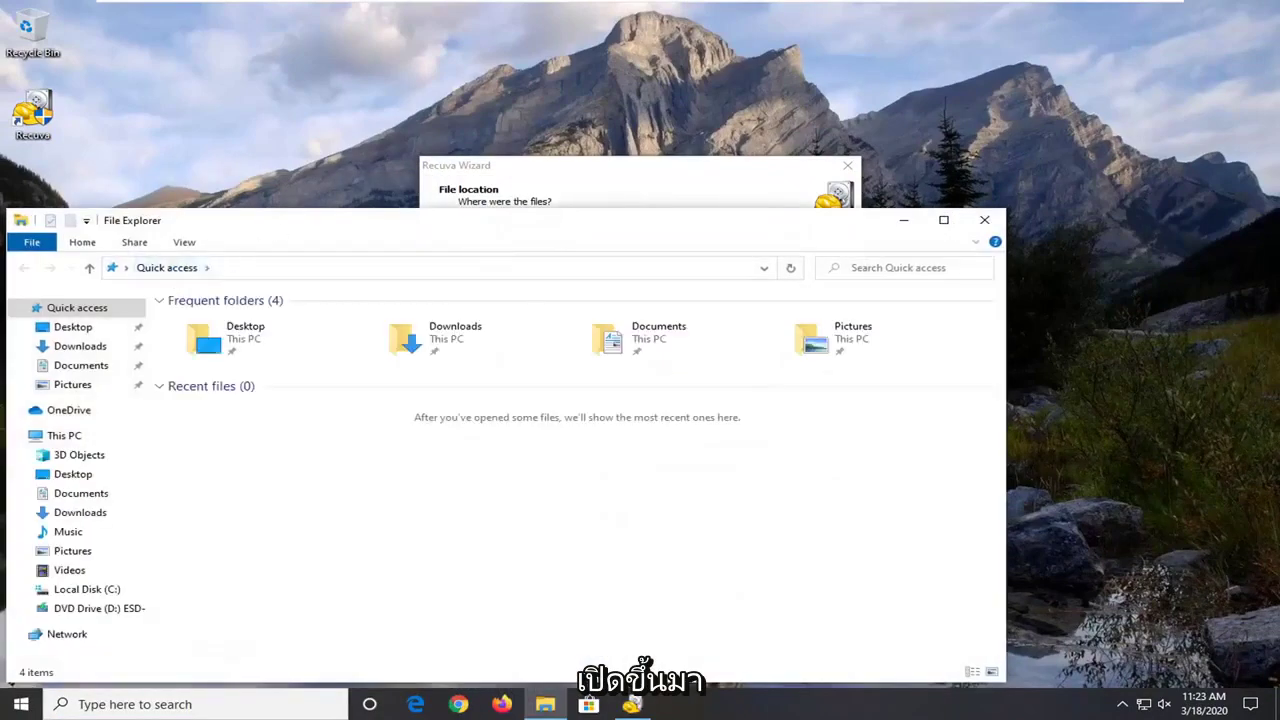
drag(398, 222, 563, 128)
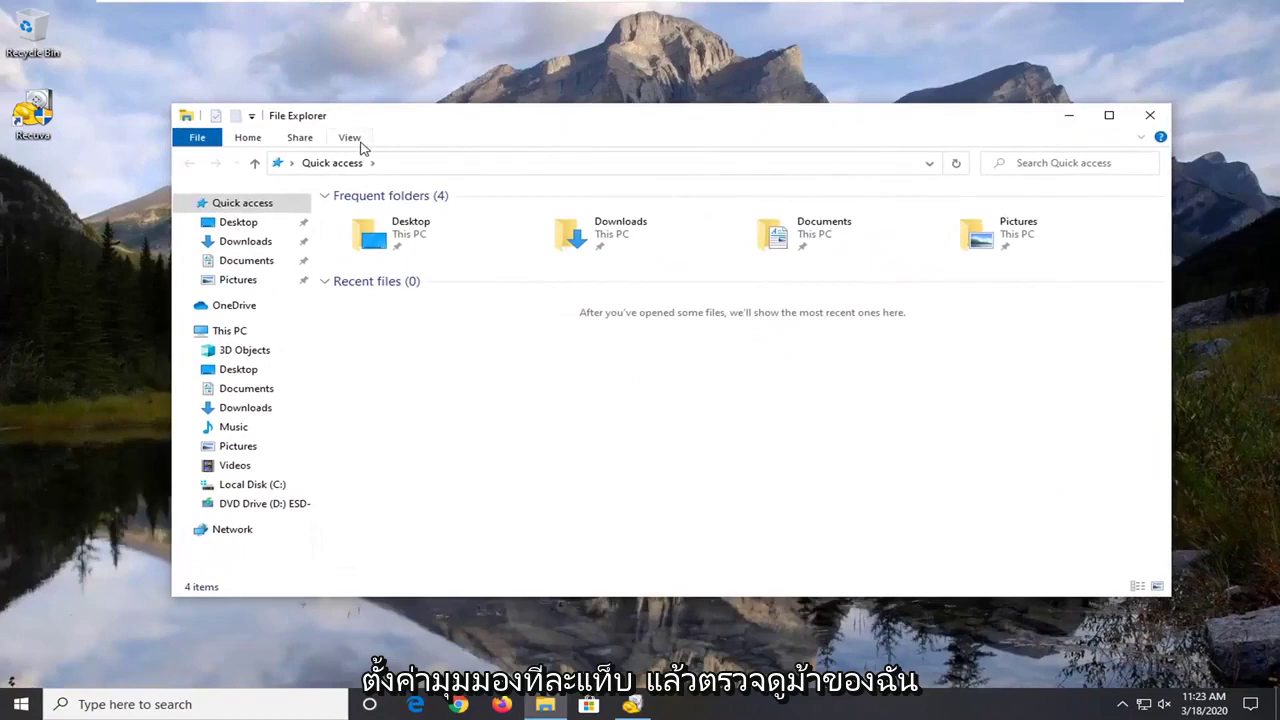
click(350, 138)
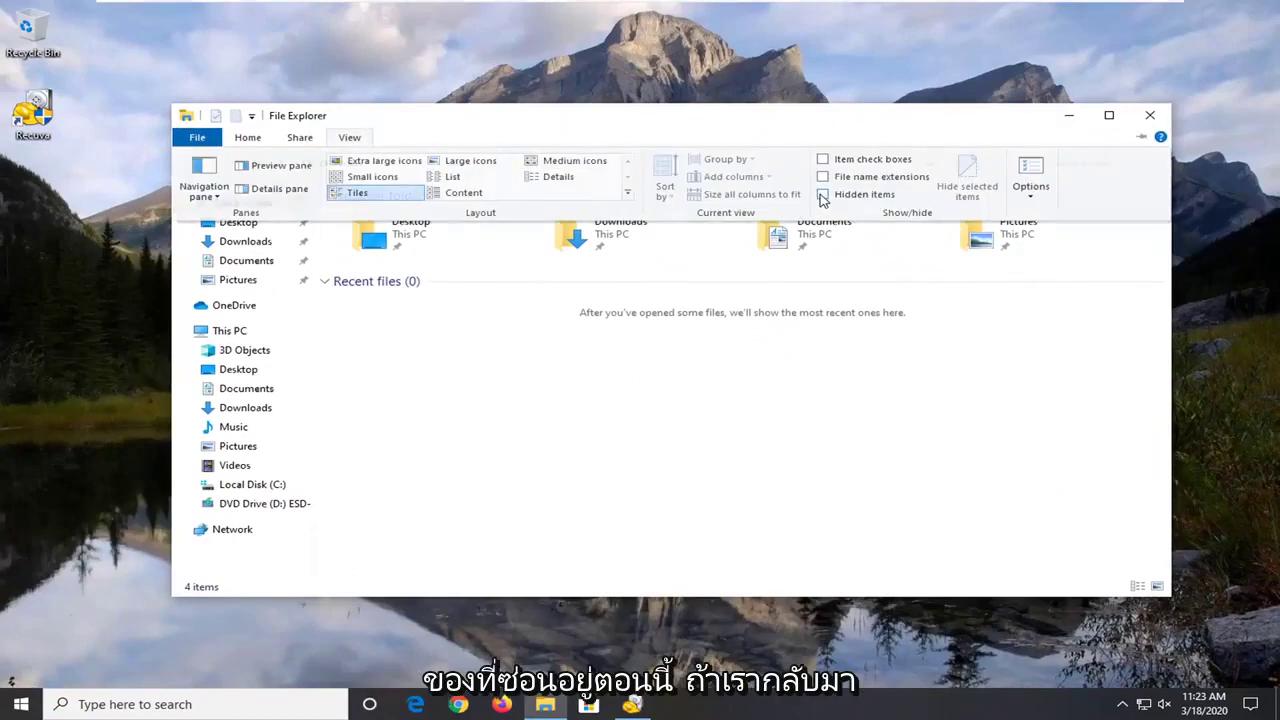
click(823, 195)
Step: Close File Explorer, refresh the MDTech folder, and cancel the folder picker
click(1150, 115)
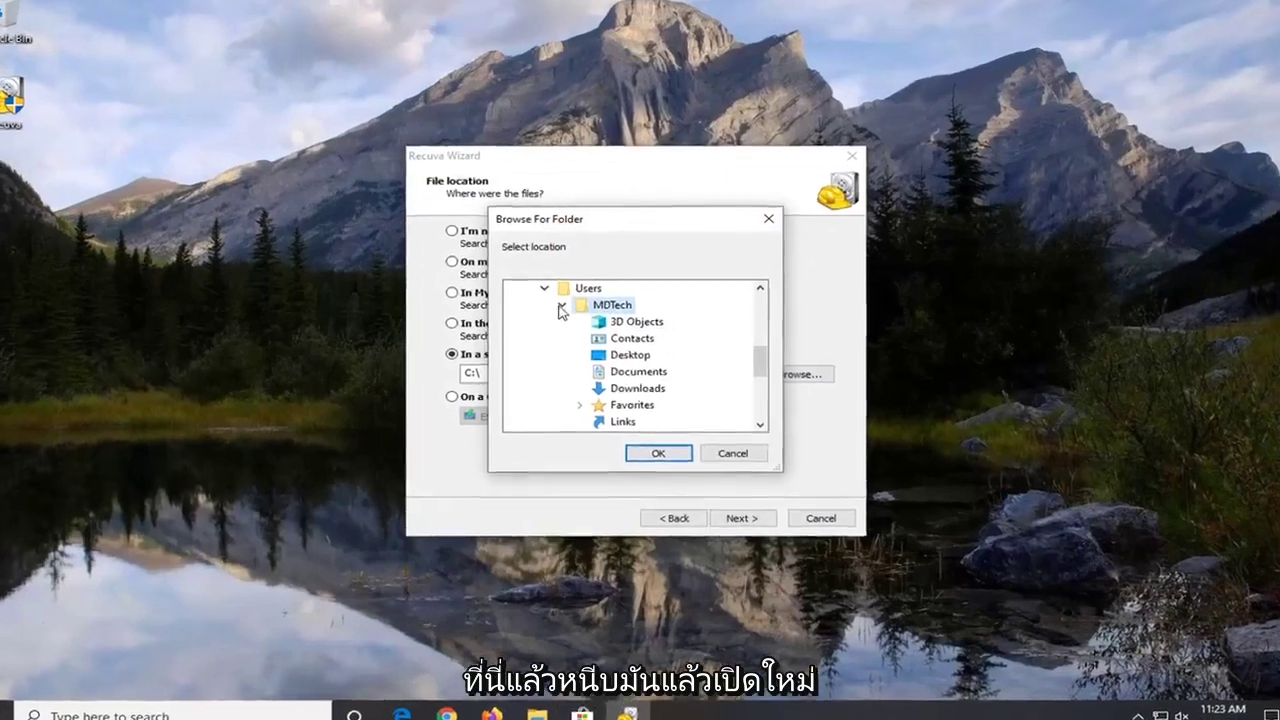
click(568, 308)
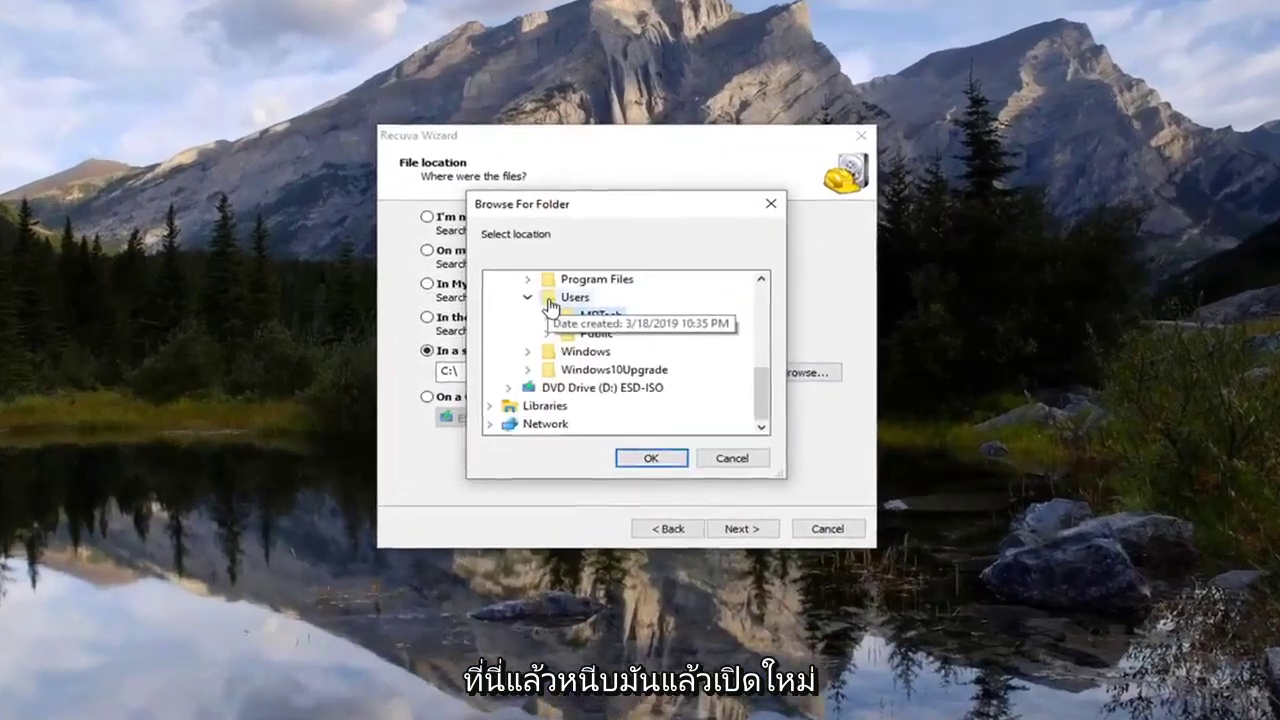
click(570, 333)
scroll(688, 345, down, 3)
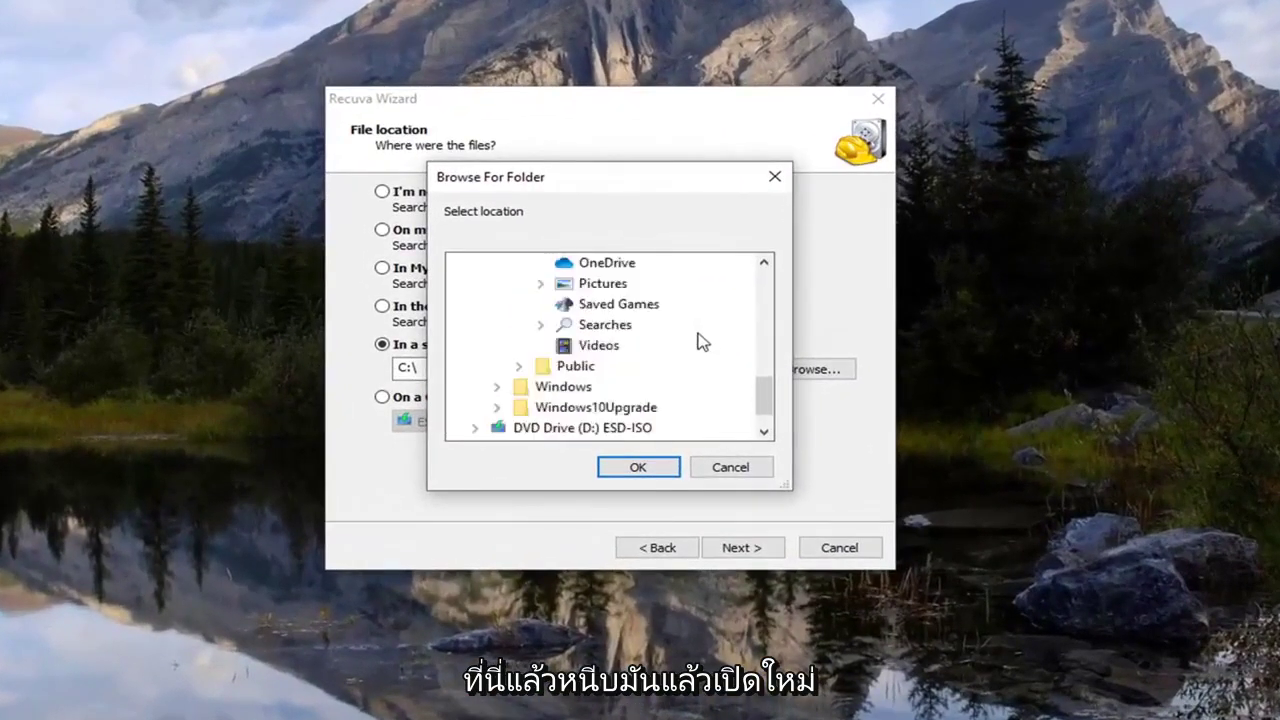
scroll(688, 345, down, 1)
scroll(688, 348, up, 4)
scroll(688, 349, up, 1)
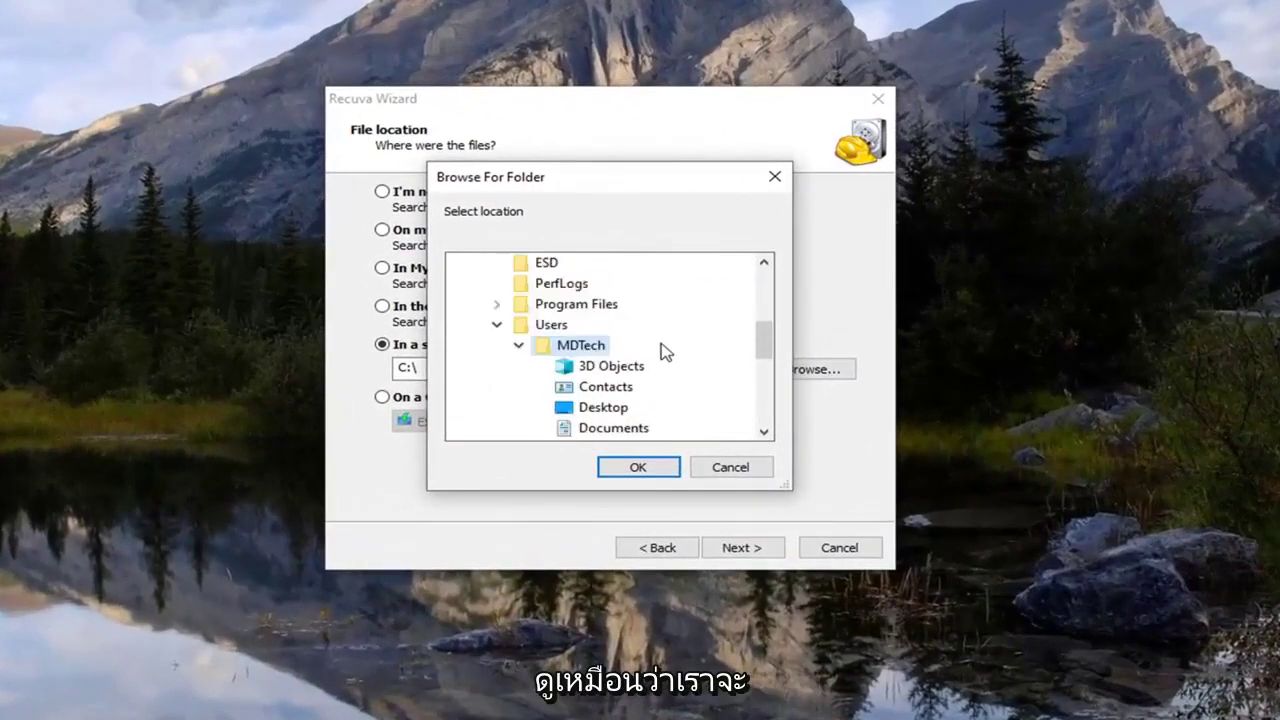
scroll(665, 355, up, 5)
scroll(670, 420, down, 2)
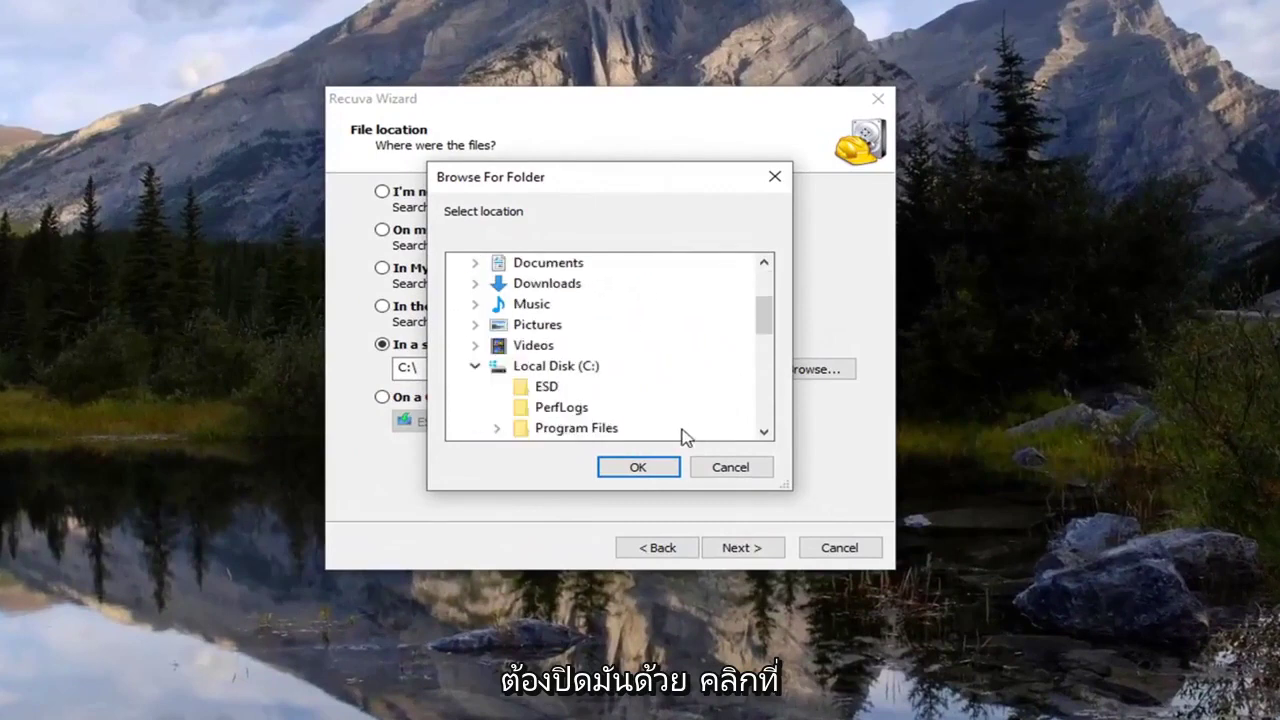
click(734, 472)
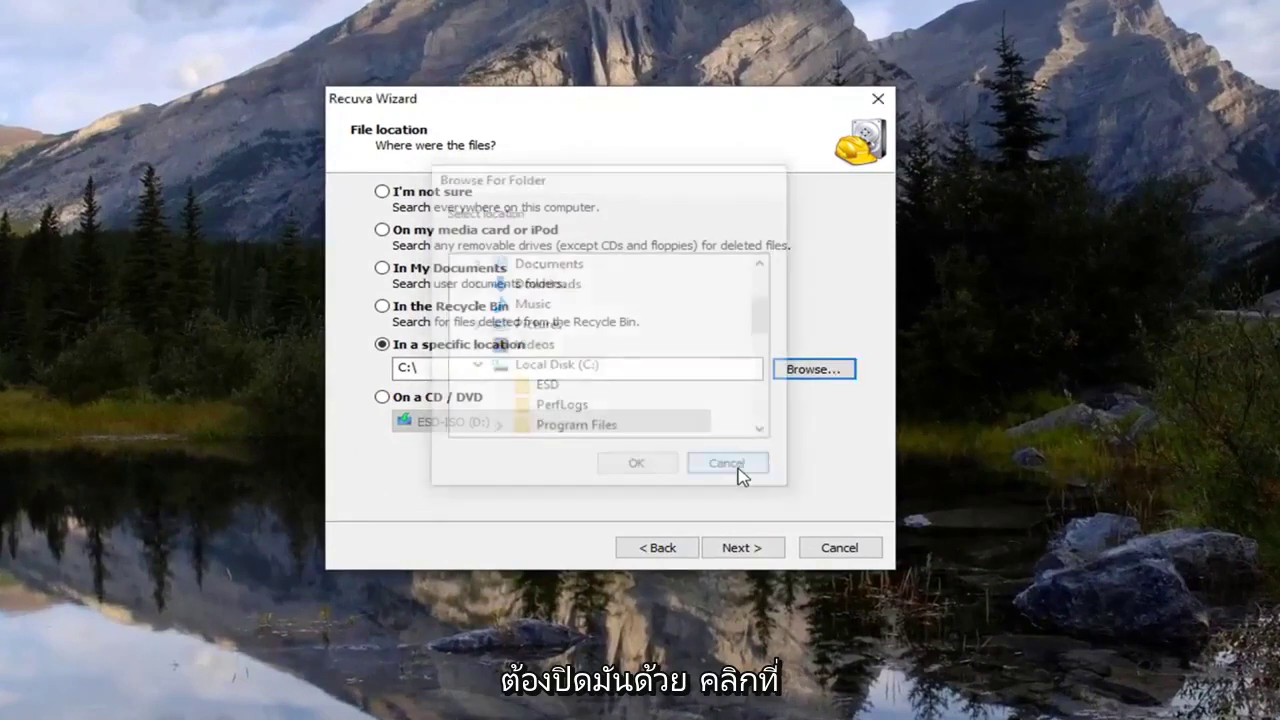
Step: Pick C:\Users\MDTech\AppData\Local\Google as the search location
click(812, 372)
scroll(625, 358, down, 2)
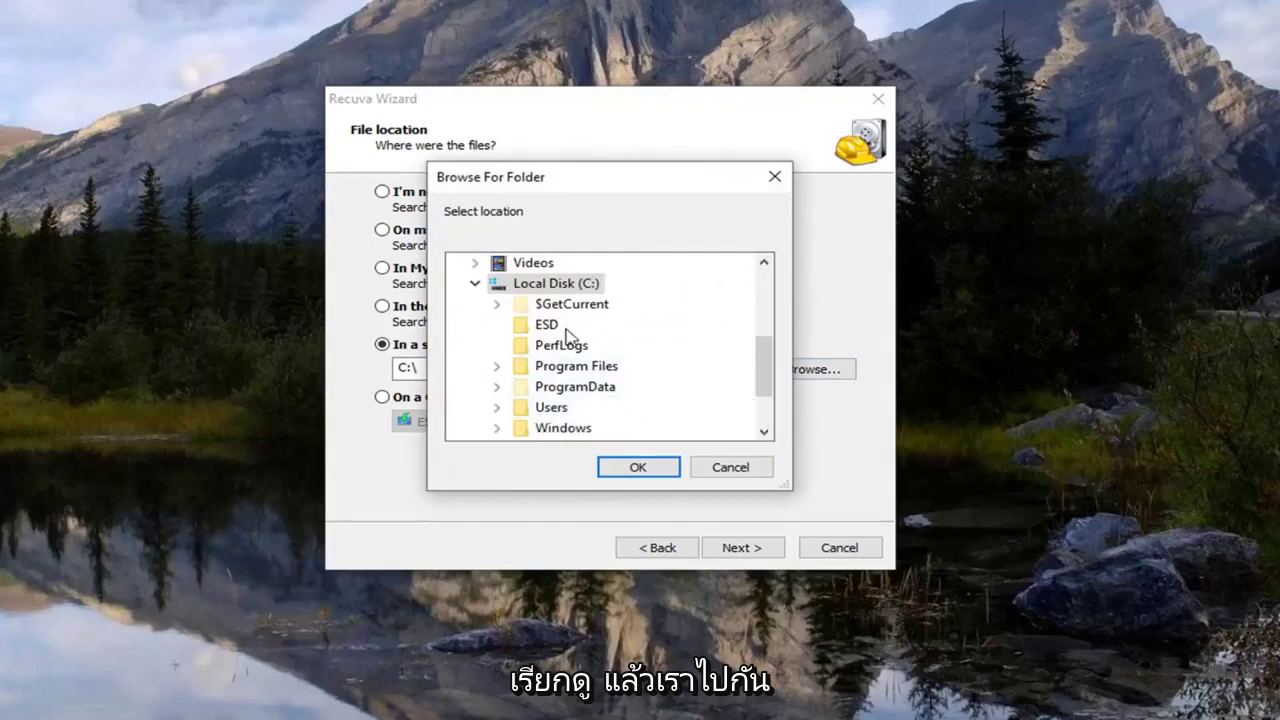
scroll(560, 340, down, 1)
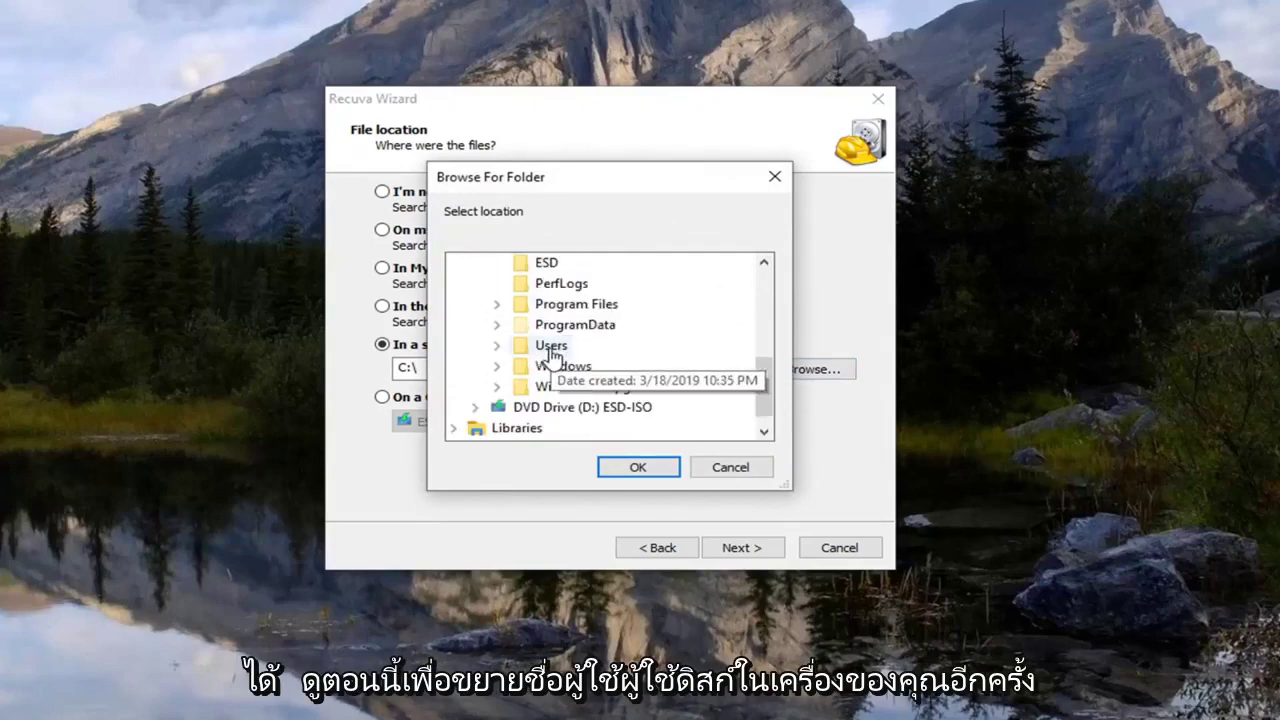
click(497, 345)
scroll(587, 345, down, 1)
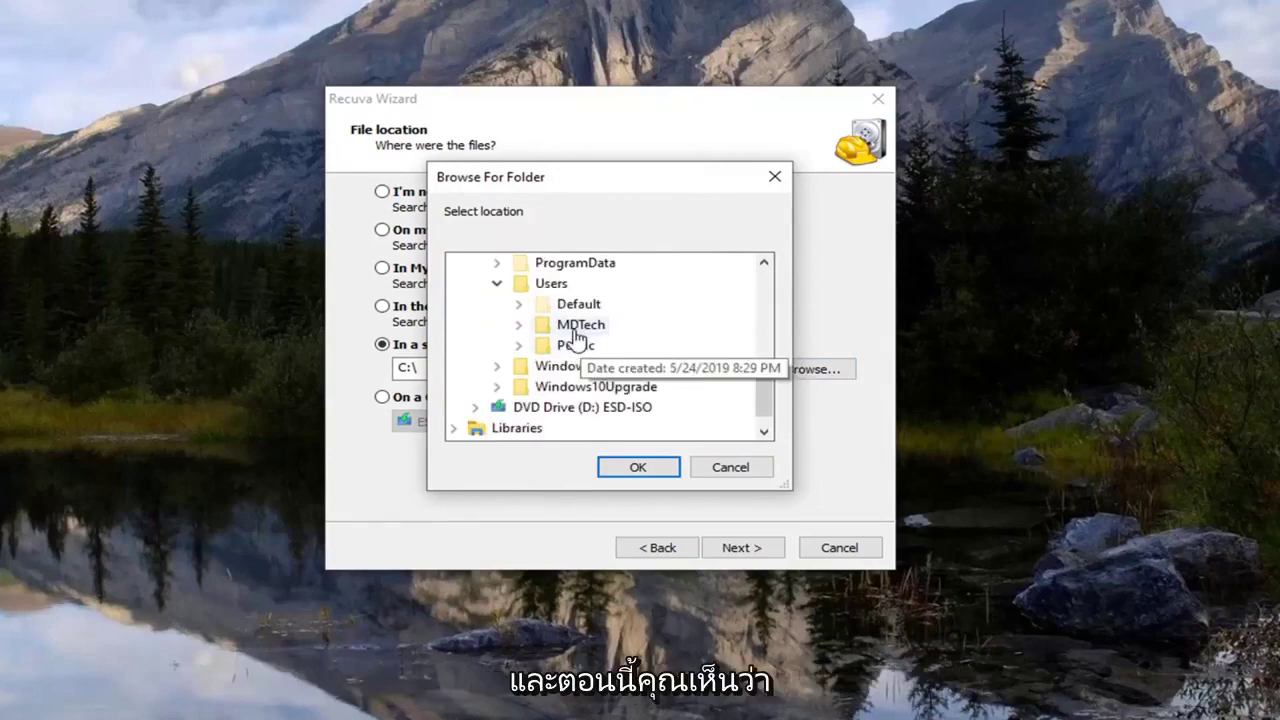
click(519, 327)
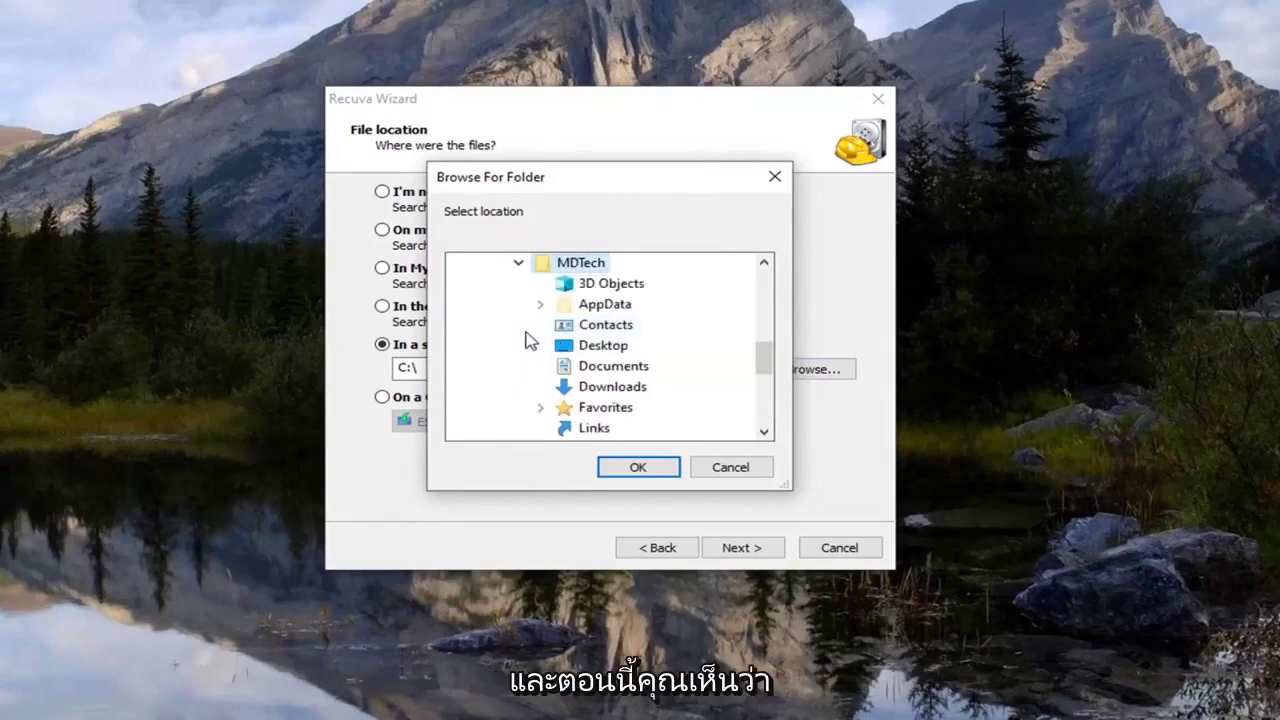
double_click(605, 306)
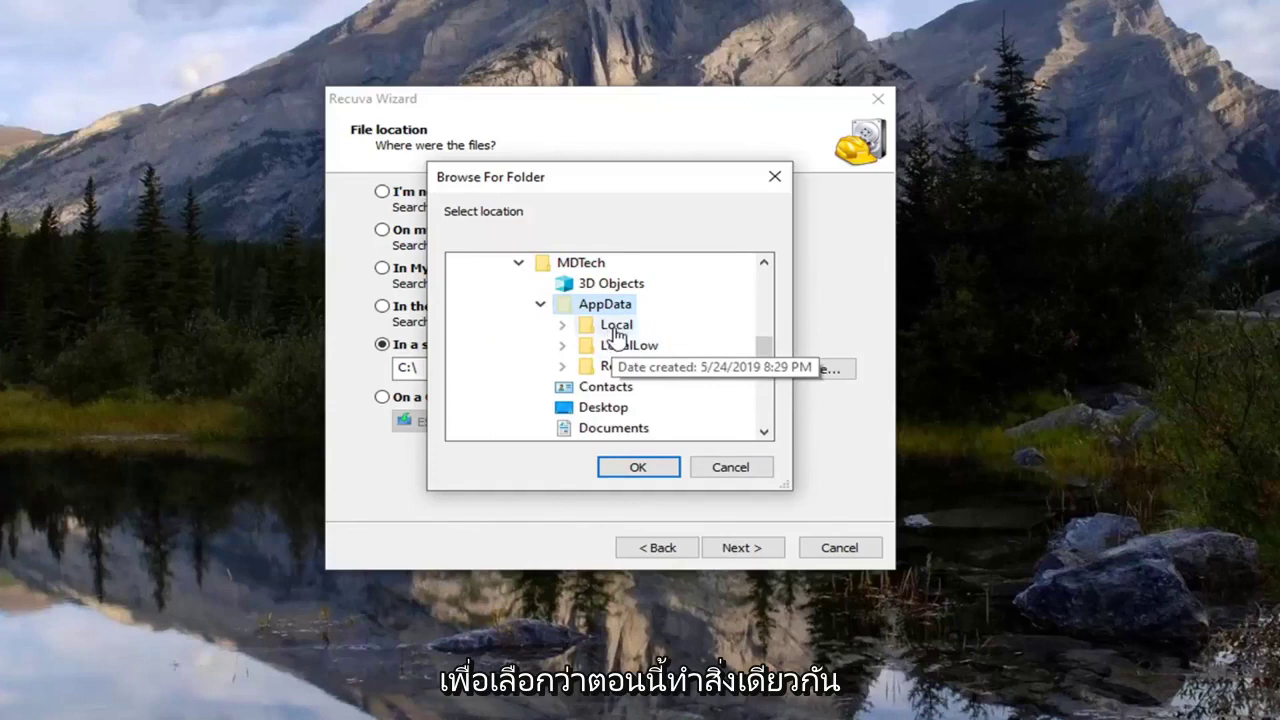
double_click(614, 326)
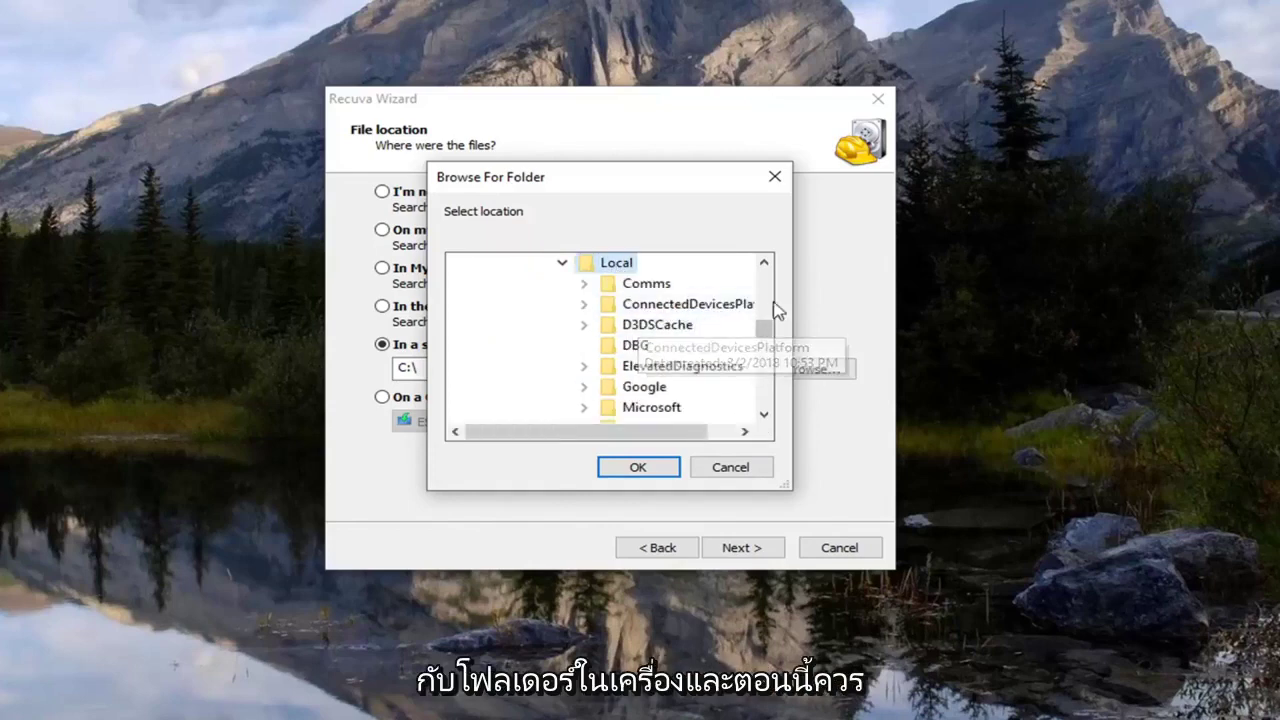
double_click(632, 390)
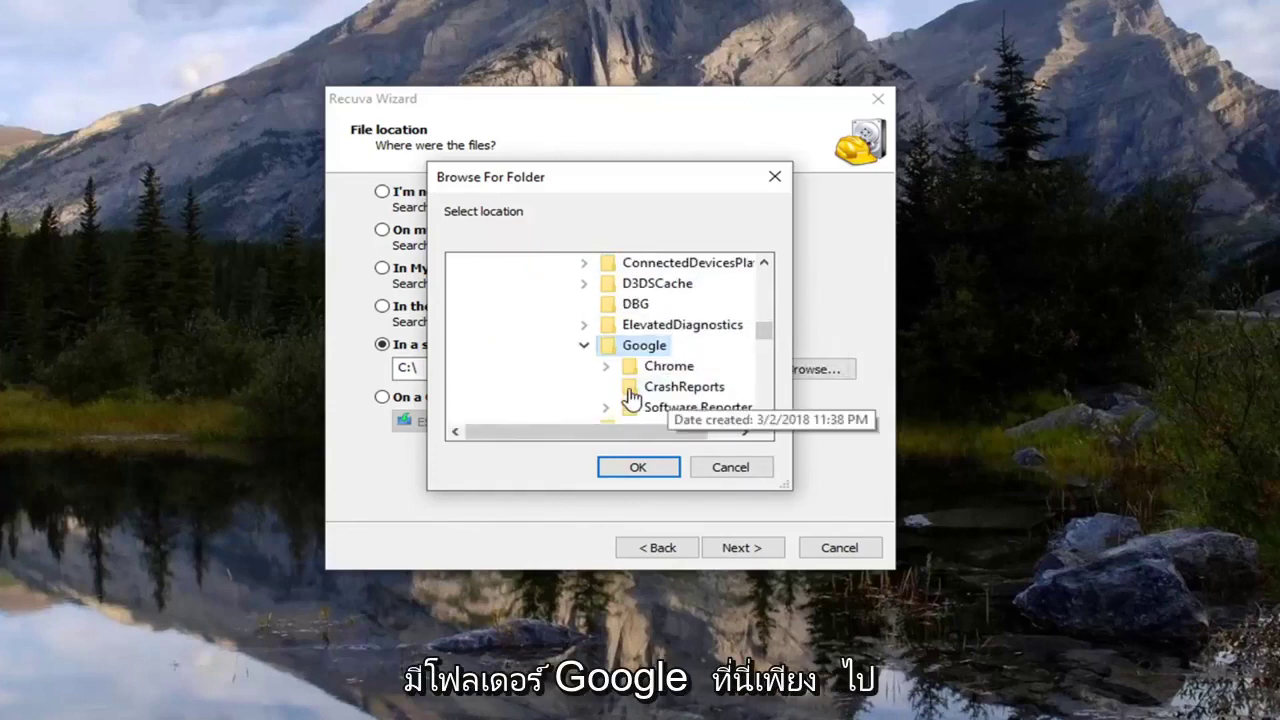
click(640, 468)
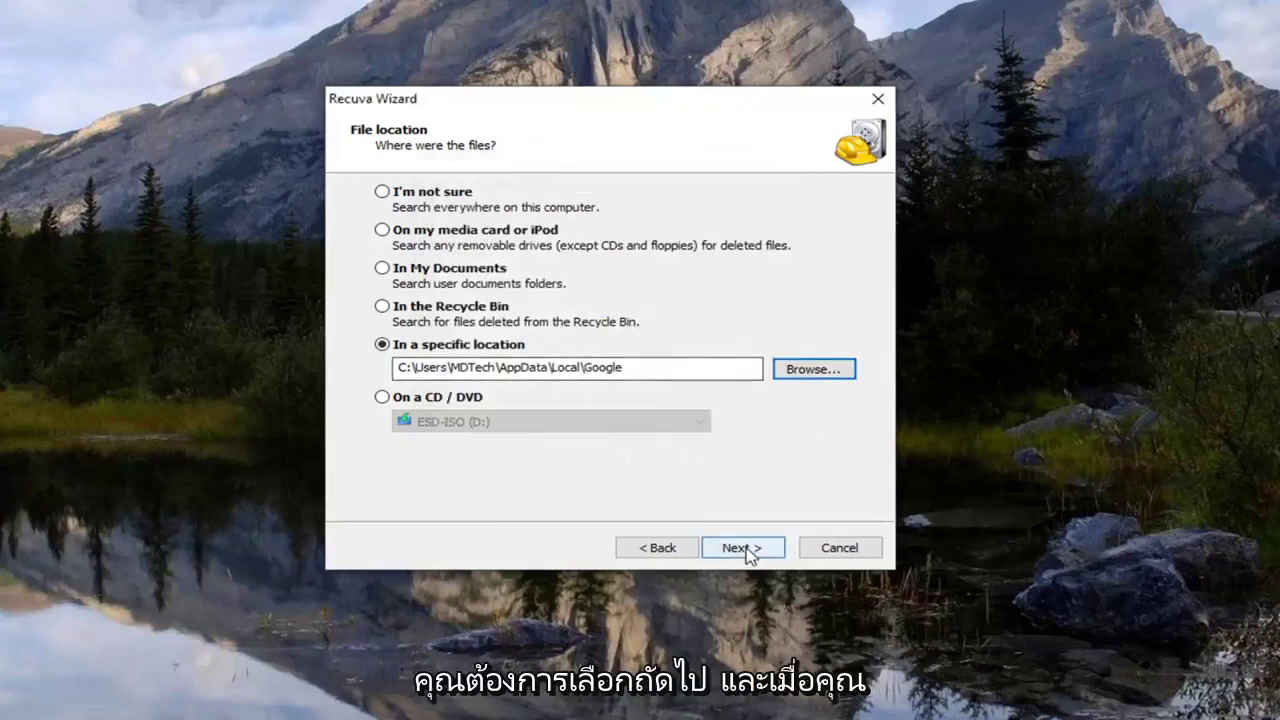
Step: Run the scan of the Google folder, which finds 59 files under Chrome
click(745, 549)
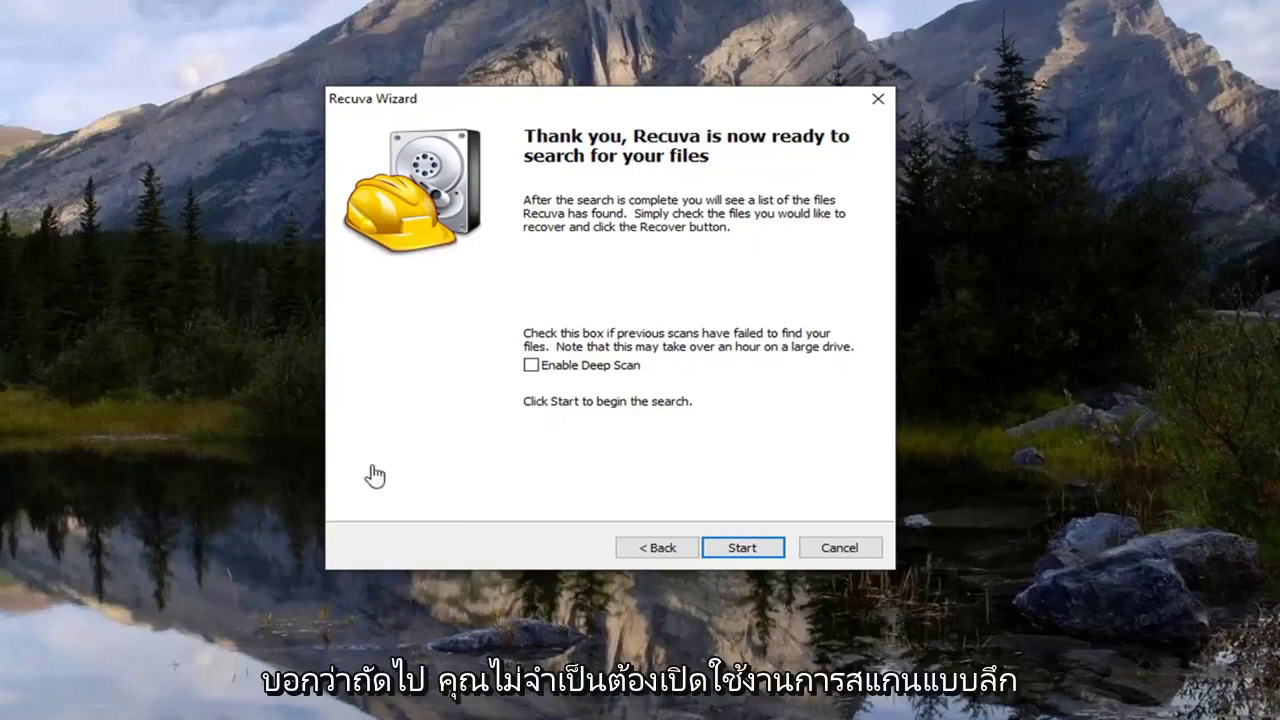
click(737, 548)
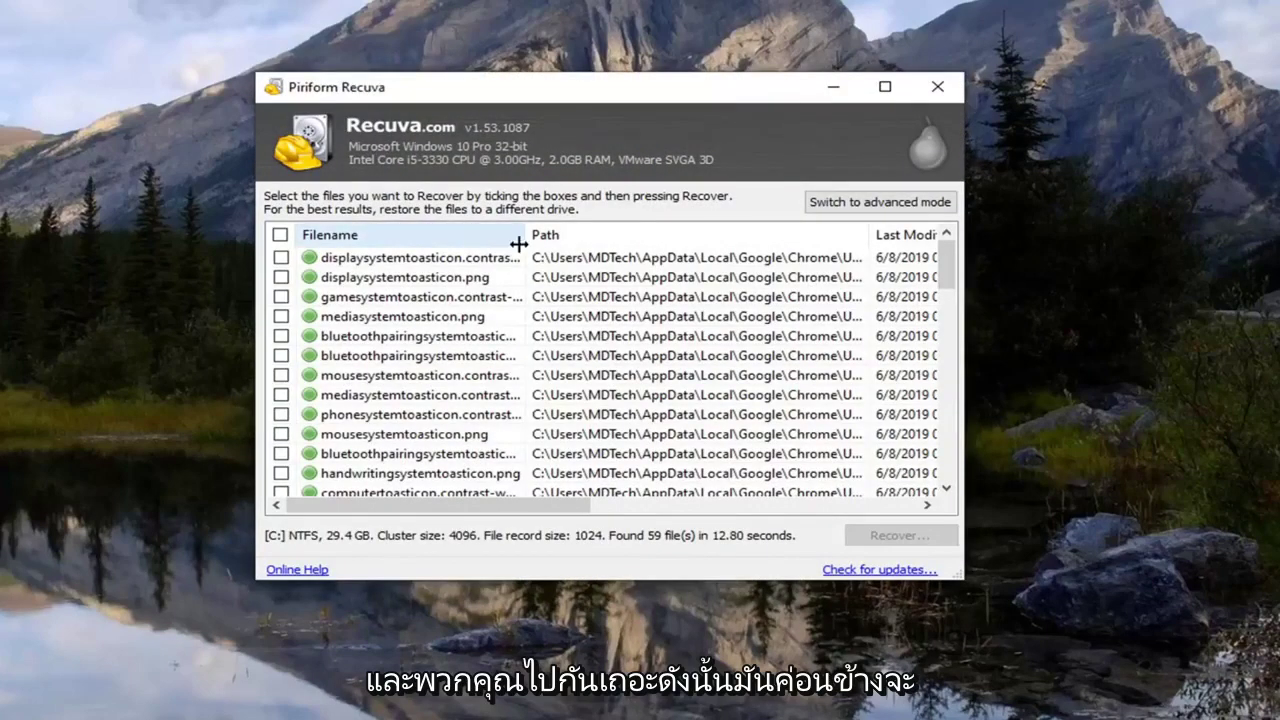
Step: Widen the Filename column so full recovered Chrome file names are visible
mouse_move(523, 238)
mouse_down()
mouse_move(706, 252)
mouse_move(633, 254)
mouse_up()
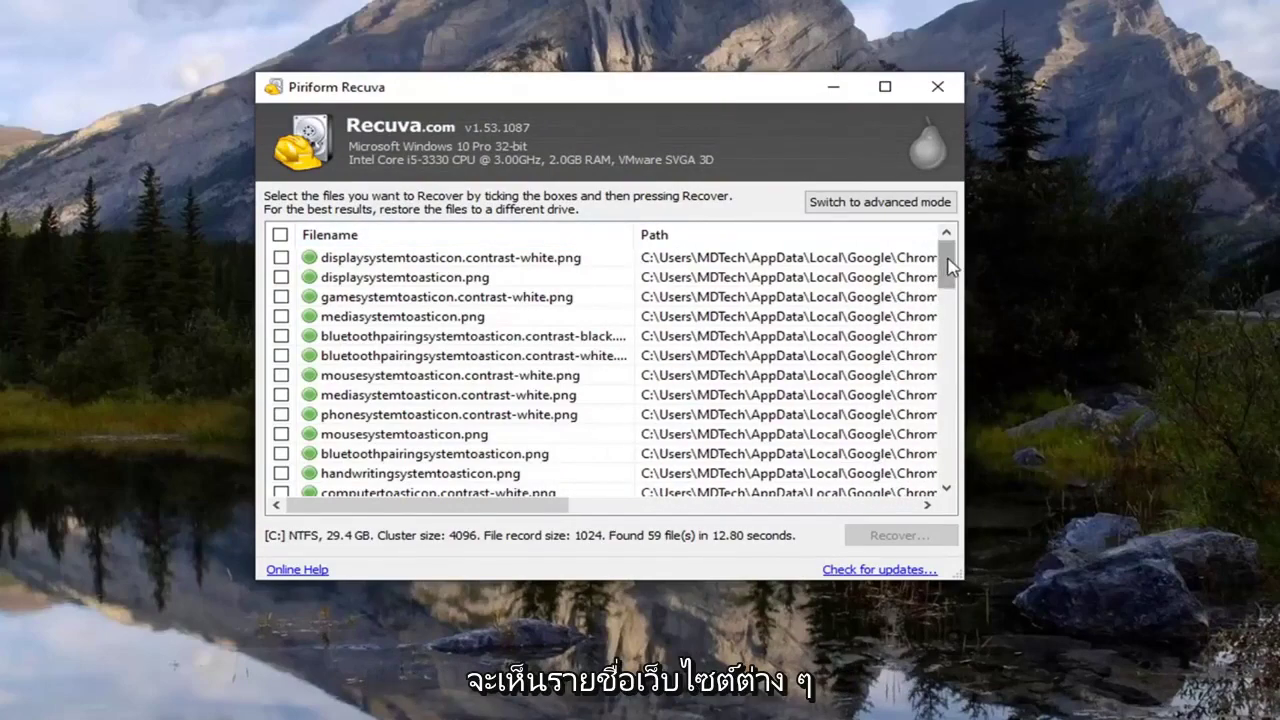
drag(950, 265, 905, 472)
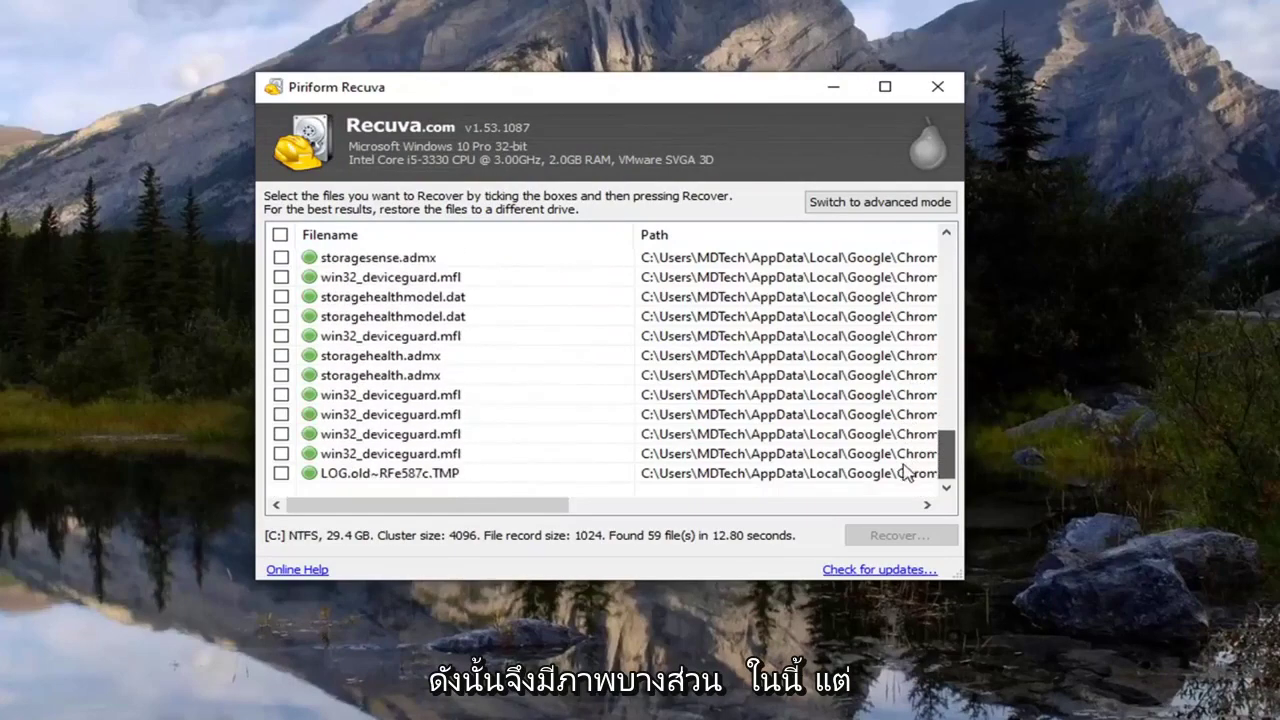
scroll(370, 388, up, 9)
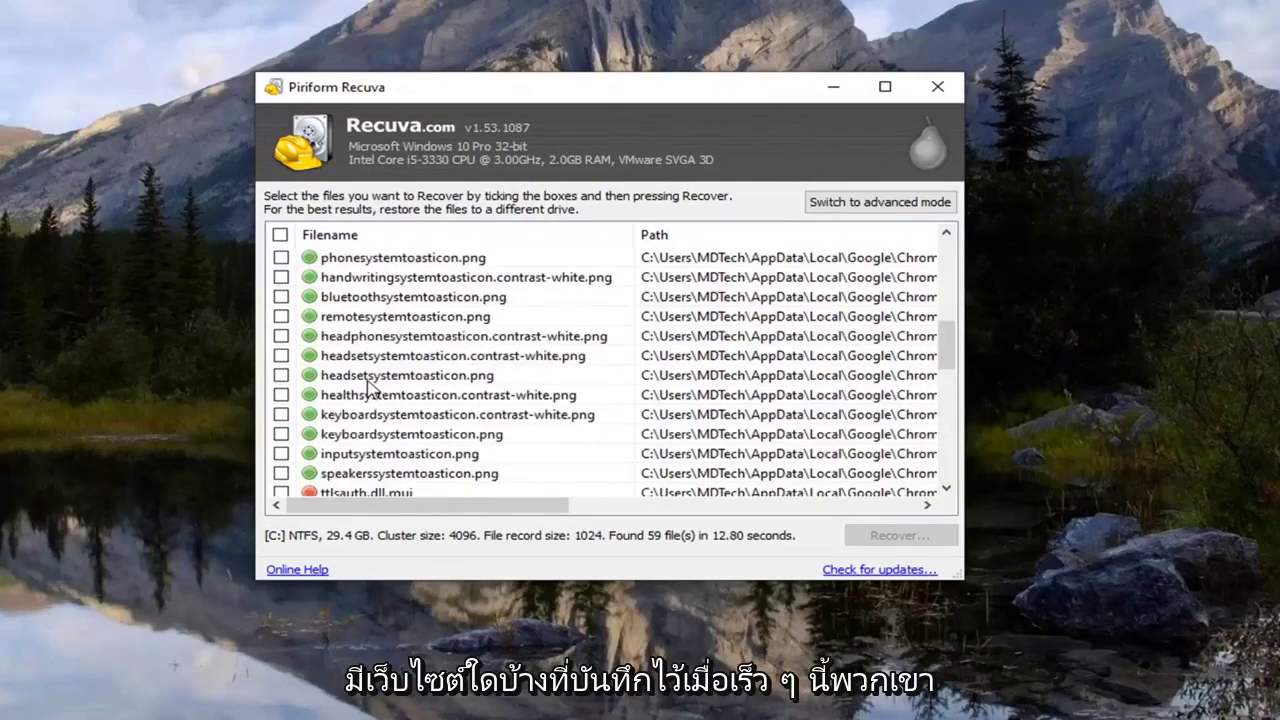
scroll(368, 385, up, 1)
scroll(368, 385, up, 3)
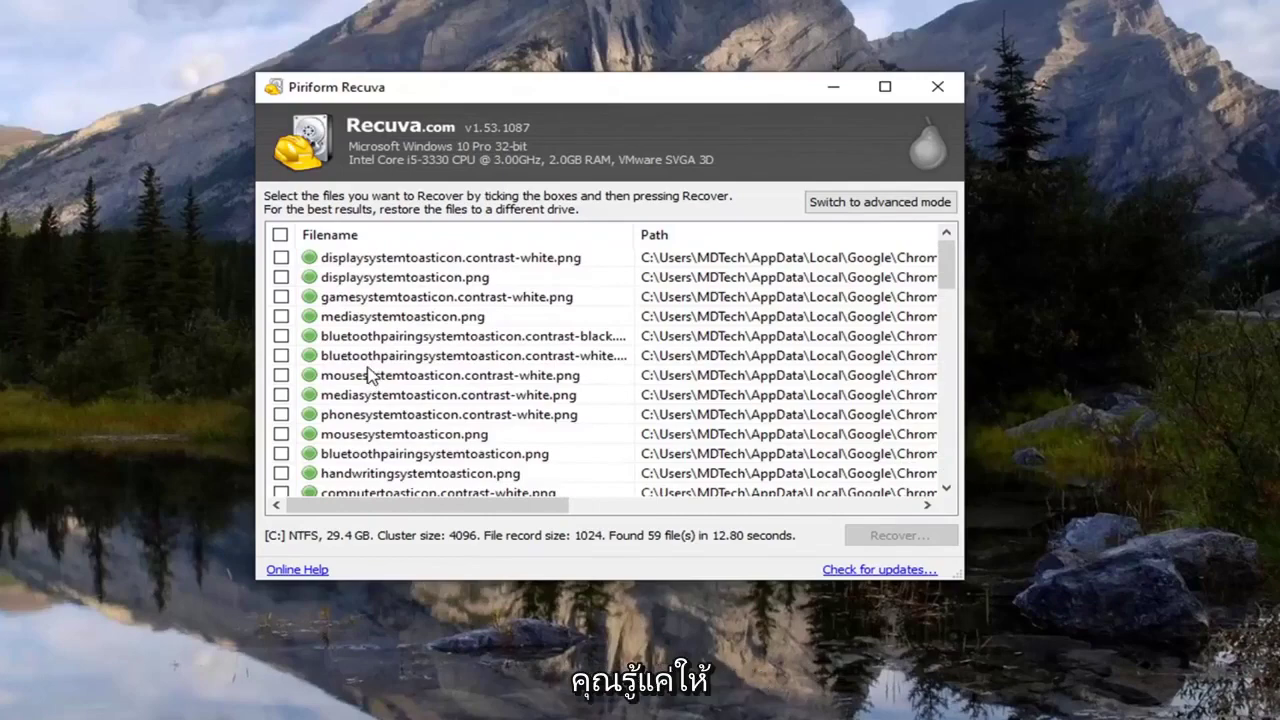
Step: Browse down through all 59 recovered results, then return to the top of the list
scroll(525, 325, down, 1)
scroll(525, 320, down, 1)
scroll(523, 318, down, 1)
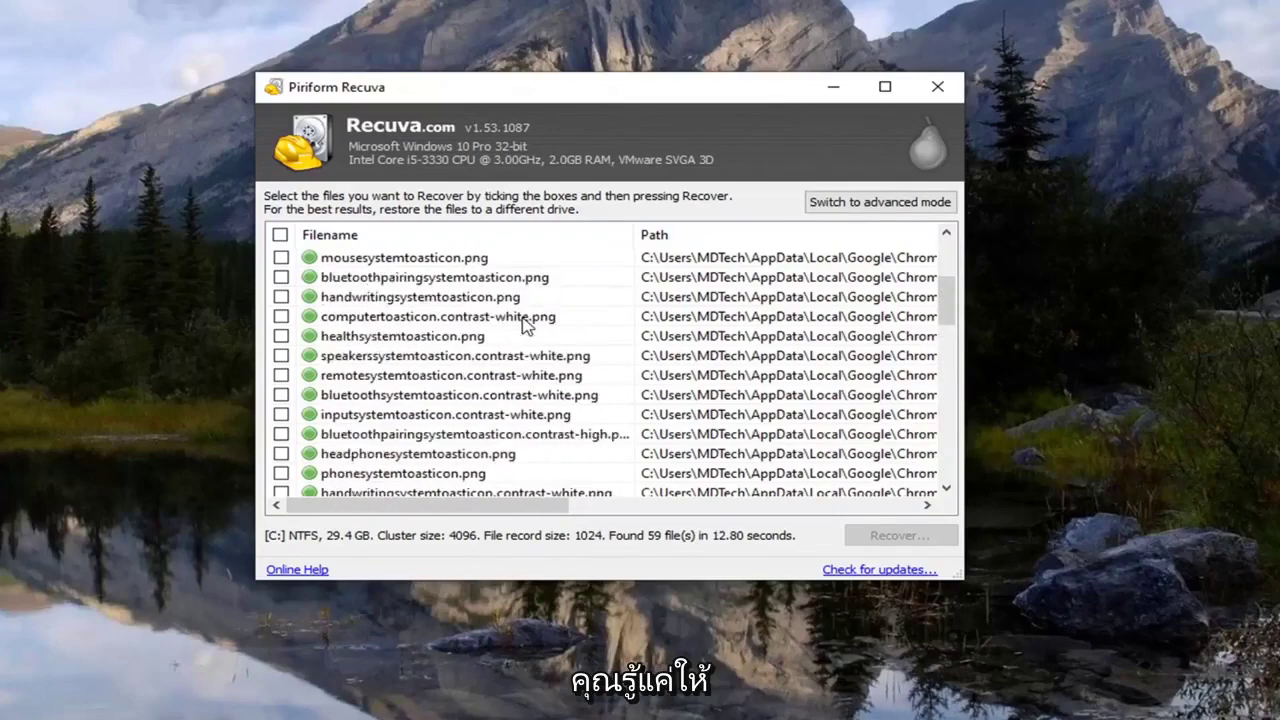
scroll(522, 322, down, 1)
scroll(522, 320, down, 3)
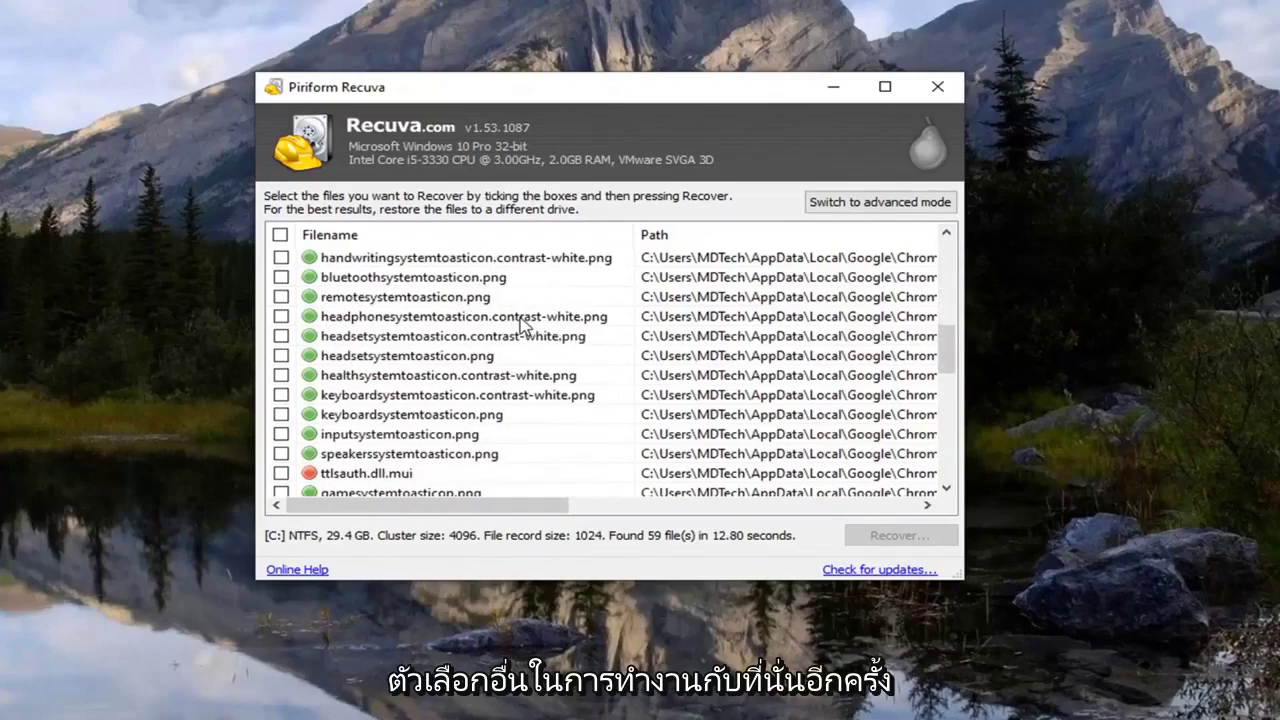
scroll(520, 325, down, 2)
scroll(519, 327, down, 2)
scroll(518, 330, down, 4)
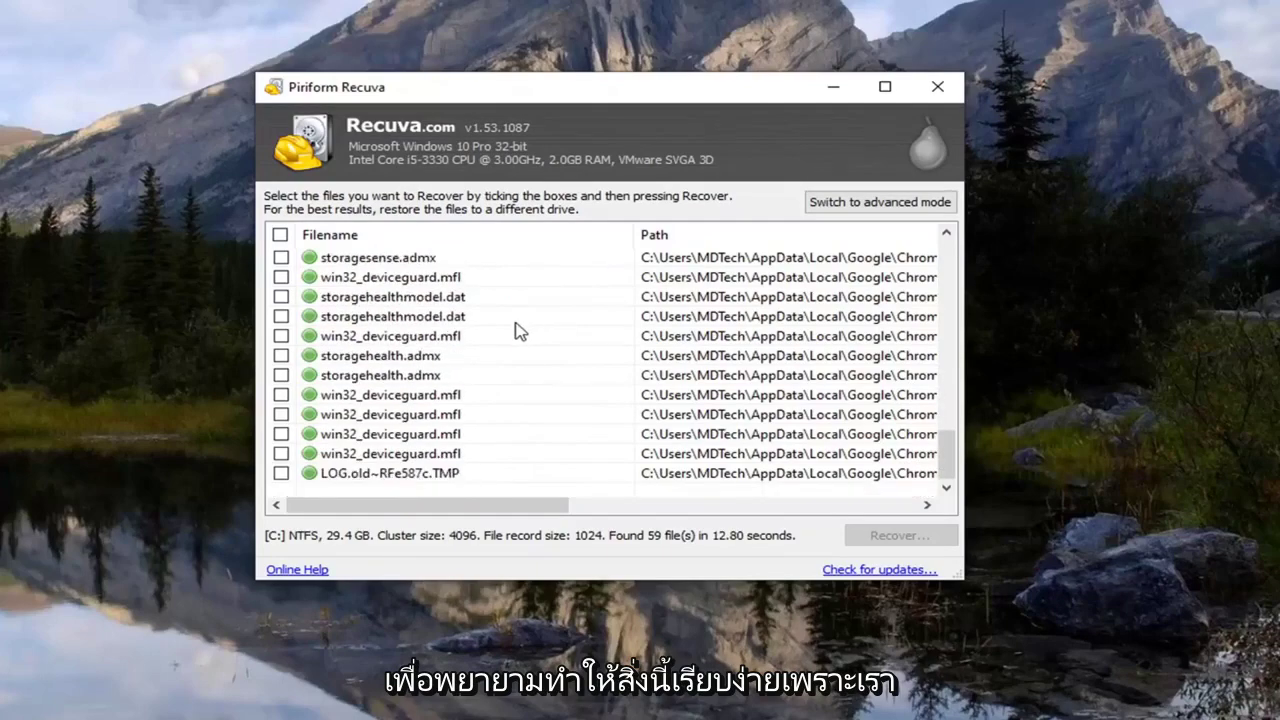
scroll(558, 316, up, 10)
scroll(558, 318, up, 6)
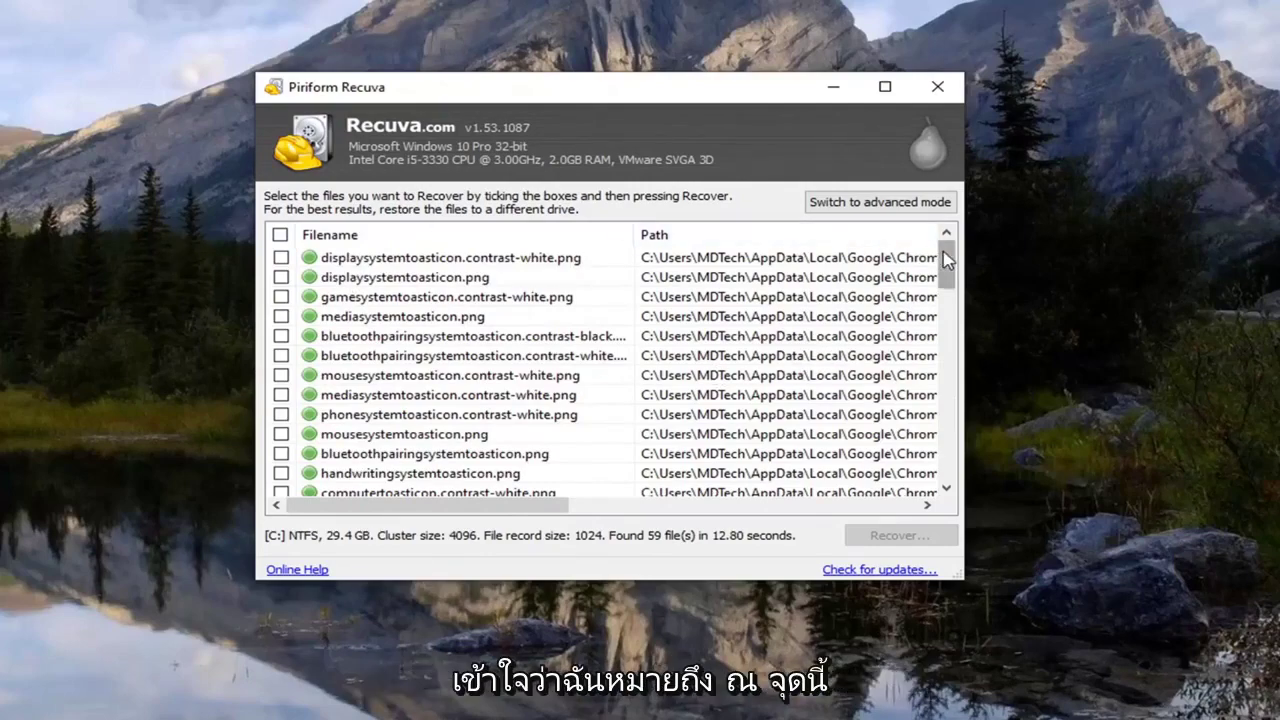
mouse_move(946, 262)
mouse_down()
mouse_move(946, 350)
mouse_move(949, 235)
mouse_move(946, 300)
mouse_move(946, 255)
mouse_up()
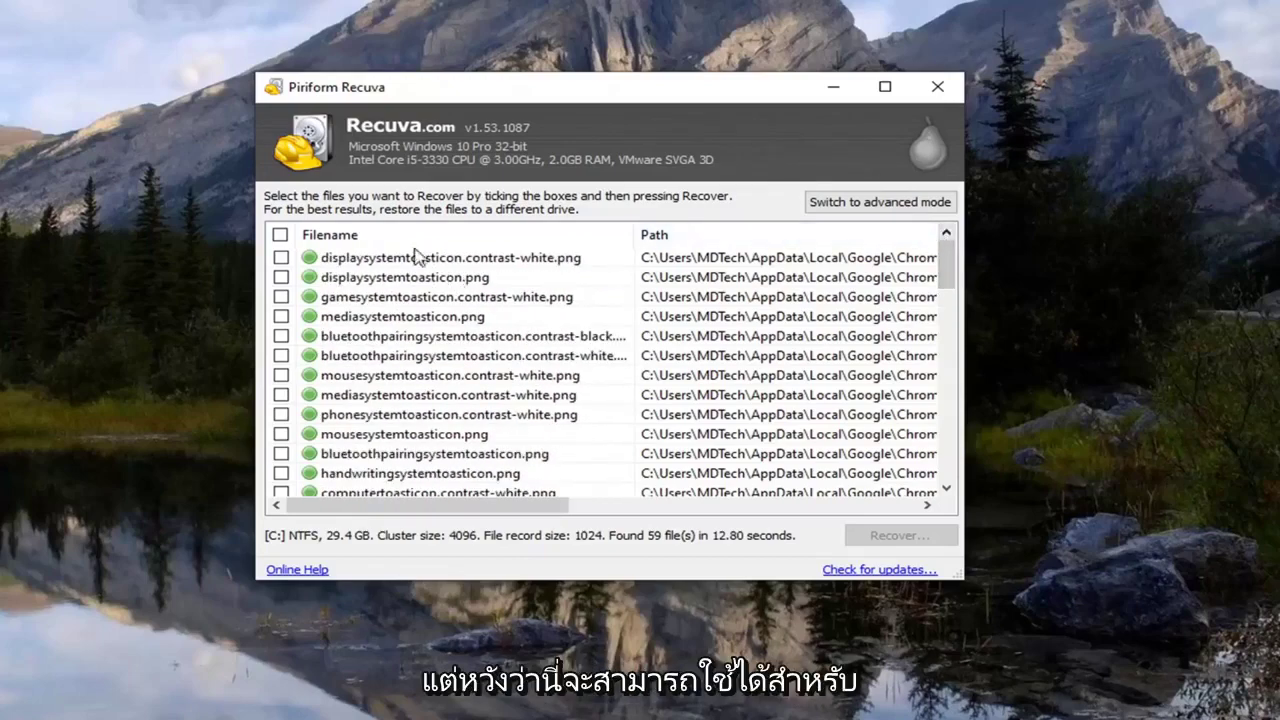